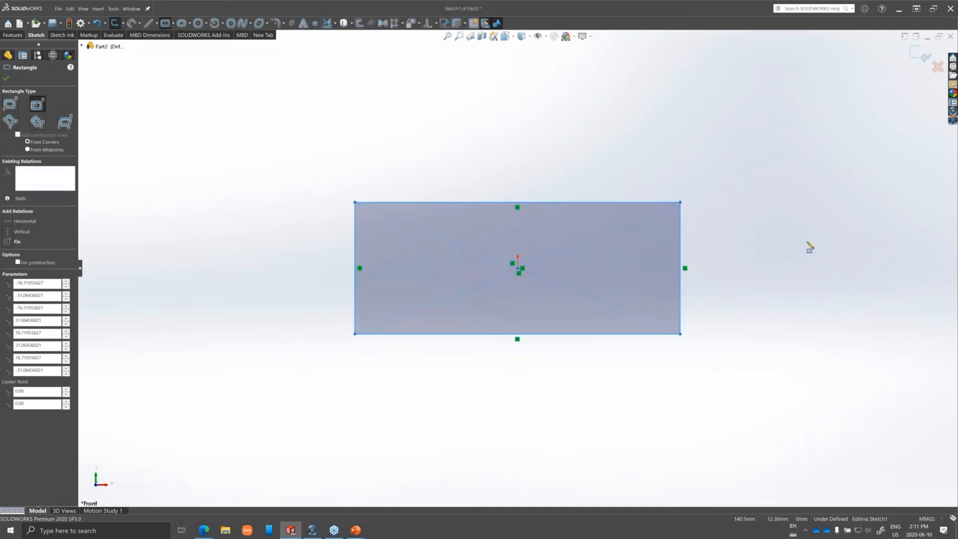
# Dimension the centre rectangle to 500 mm high and 1000 mm wide.
pyautogui.click(681, 242)
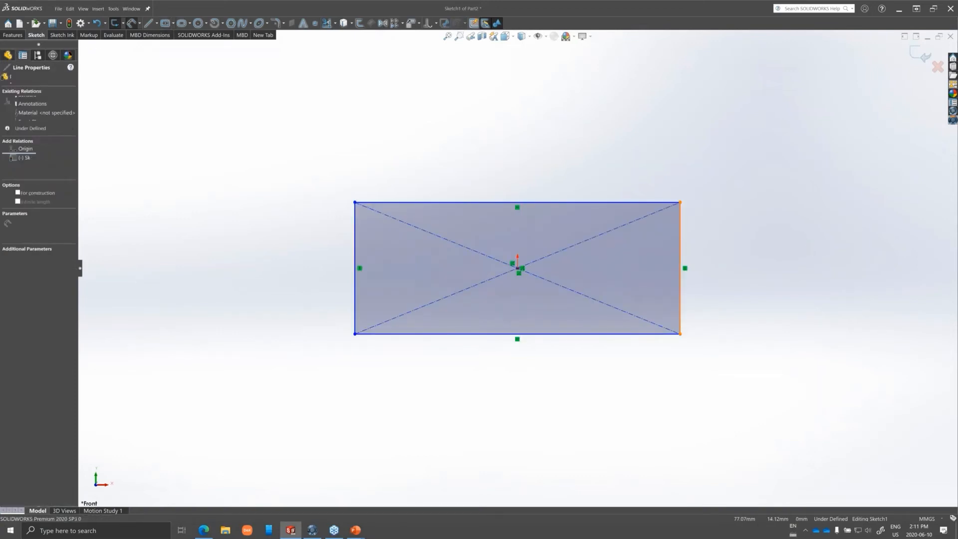
pyautogui.click(729, 269)
pyautogui.write('500')
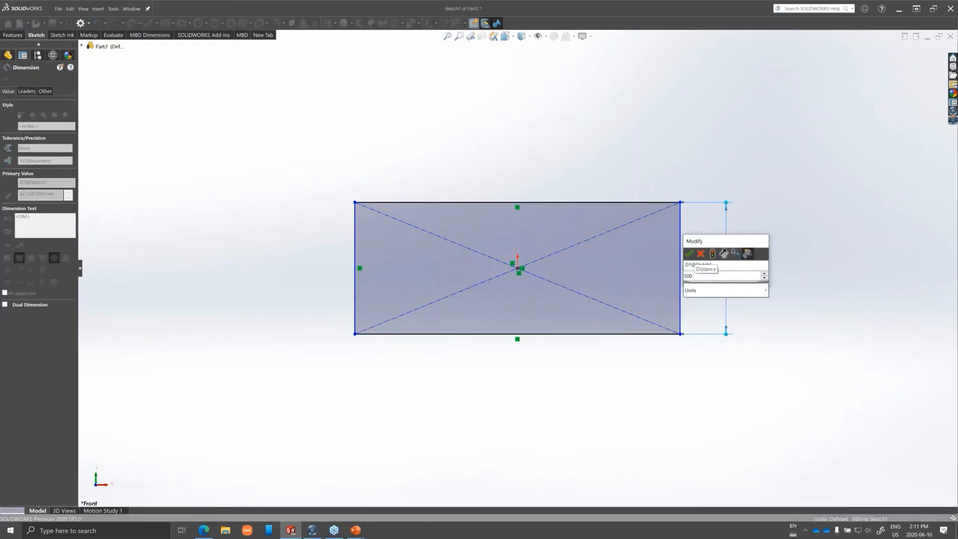
pyautogui.press('Return')
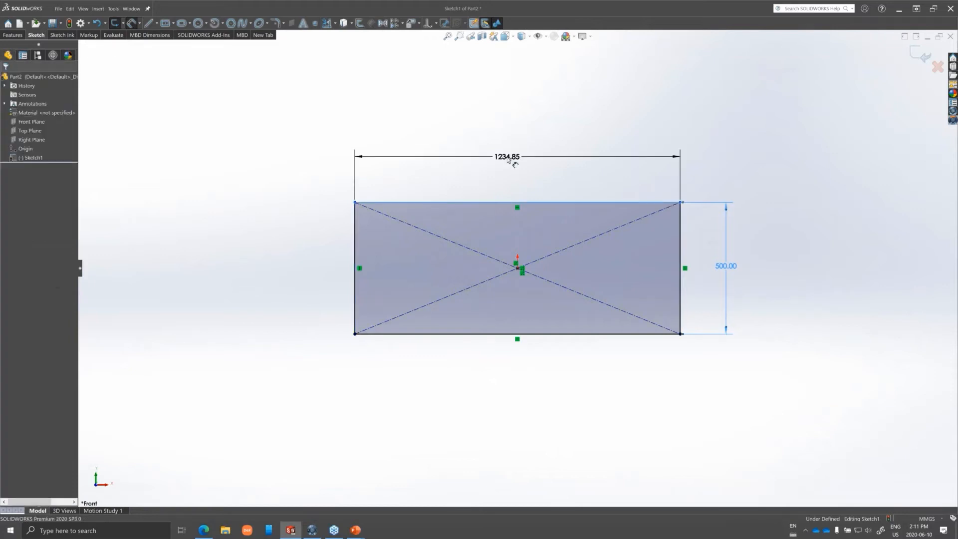
pyautogui.press('Return')
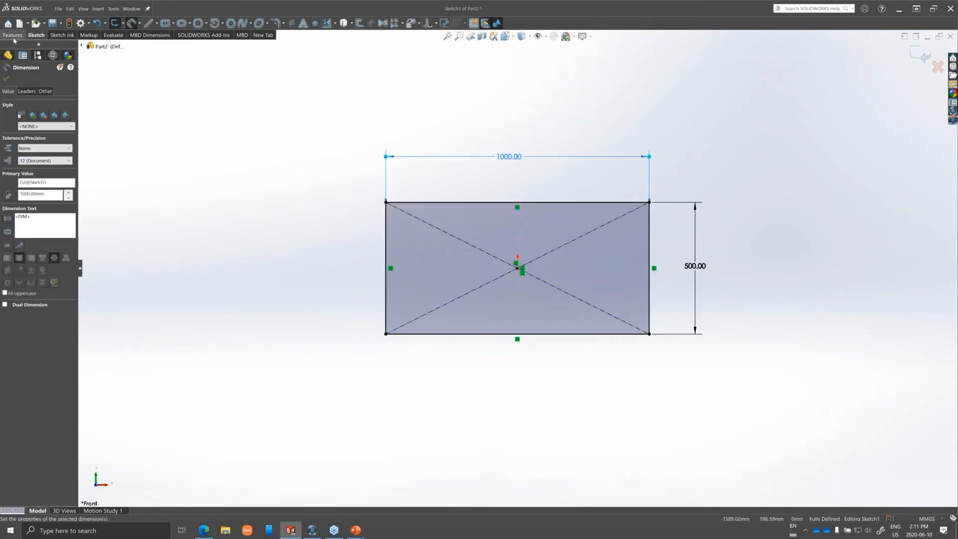
# Extrude the rectangle sketch as a blind boss 10 mm thick.
pyautogui.click(14, 36)
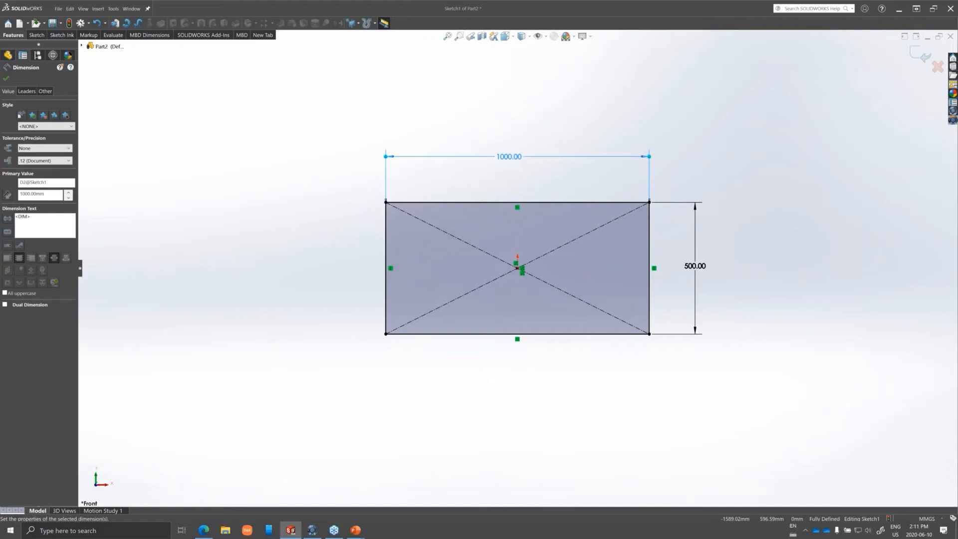
pyautogui.click(115, 24)
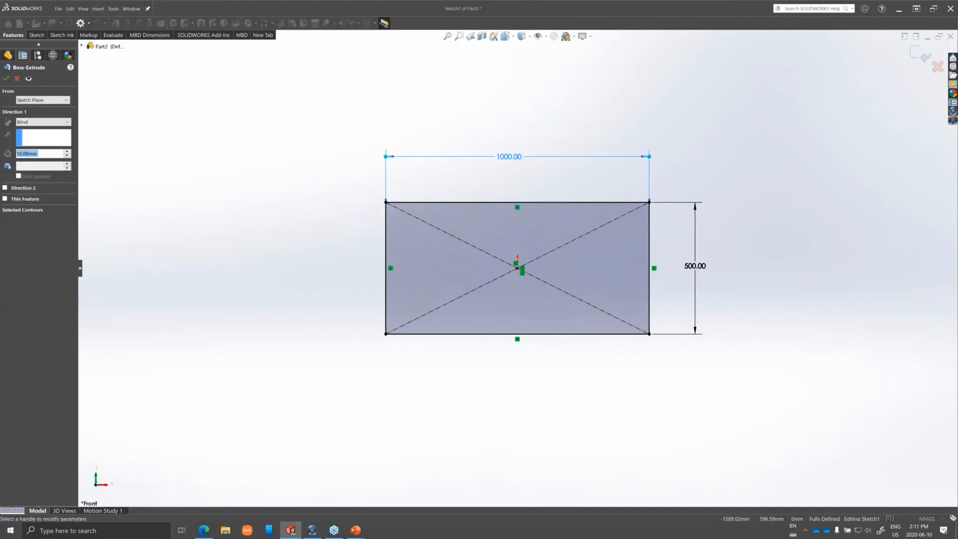
pyautogui.click(6, 78)
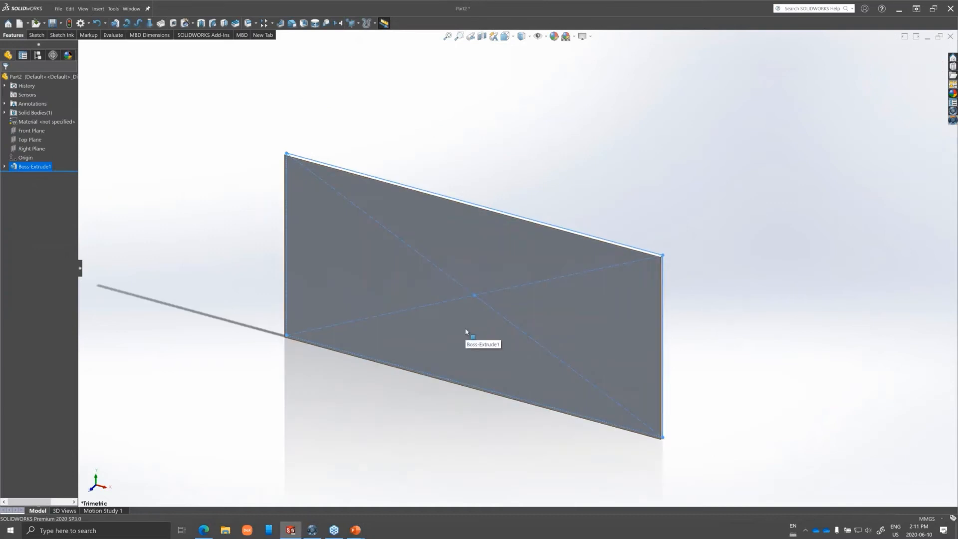
# Start a sketch on the plate's front face and draw a circle about 291 mm in diameter centred on the origin.
pyautogui.rightClick(467, 302)
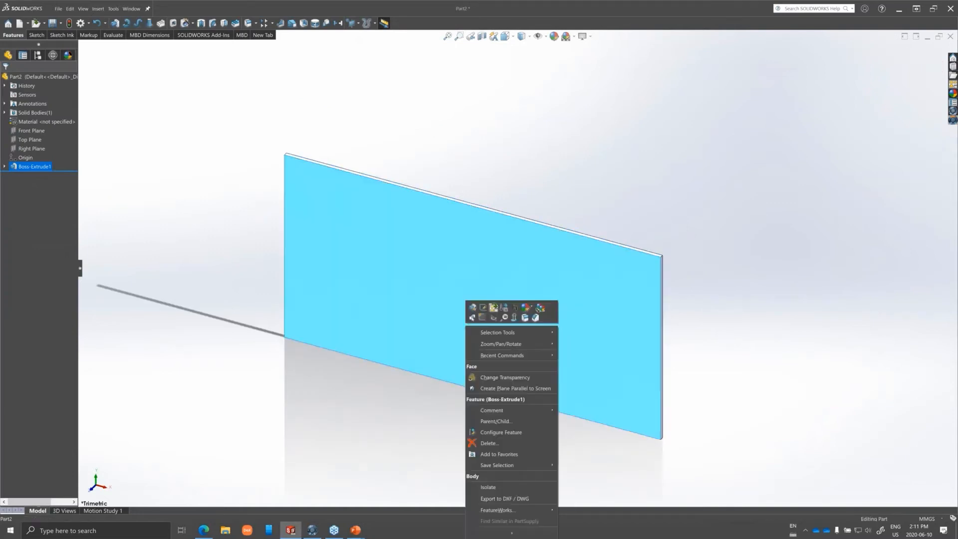
pyautogui.click(483, 317)
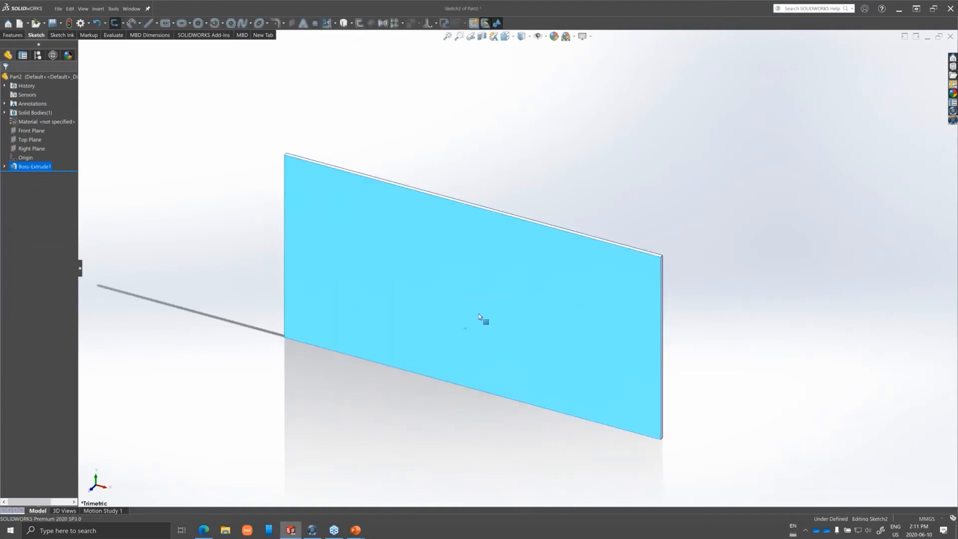
pyautogui.moveTo(460, 317)
pyautogui.mouseDown(button='right')
pyautogui.moveTo(460, 292)
pyautogui.moveTo(499, 313)
pyautogui.mouseUp(button='right')
pyautogui.moveTo(472, 300); pyautogui.dragTo(527, 312)
pyautogui.press('Escape')
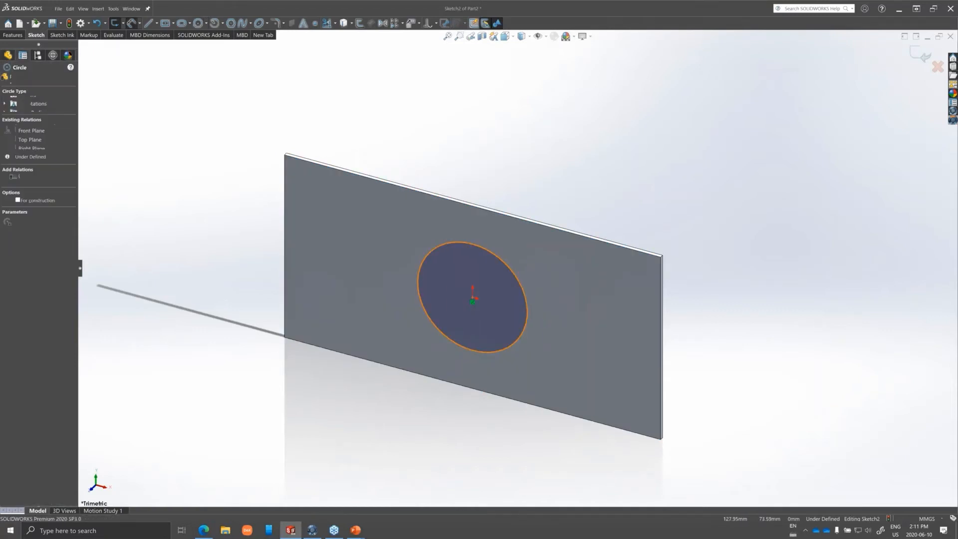
# Dimension the circle's diameter to 300 mm.
pyautogui.click(521, 283)
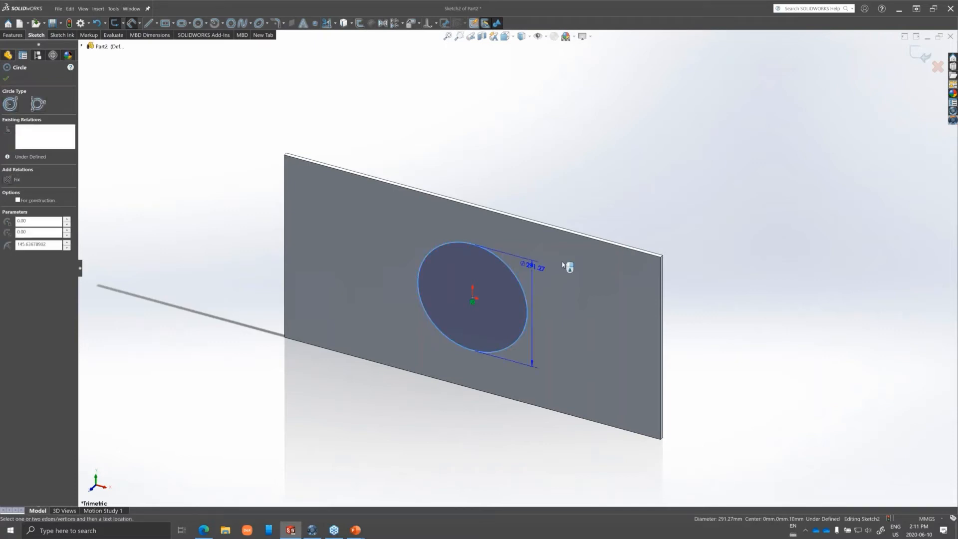
pyautogui.click(572, 270)
pyautogui.write('300')
pyautogui.press('Return')
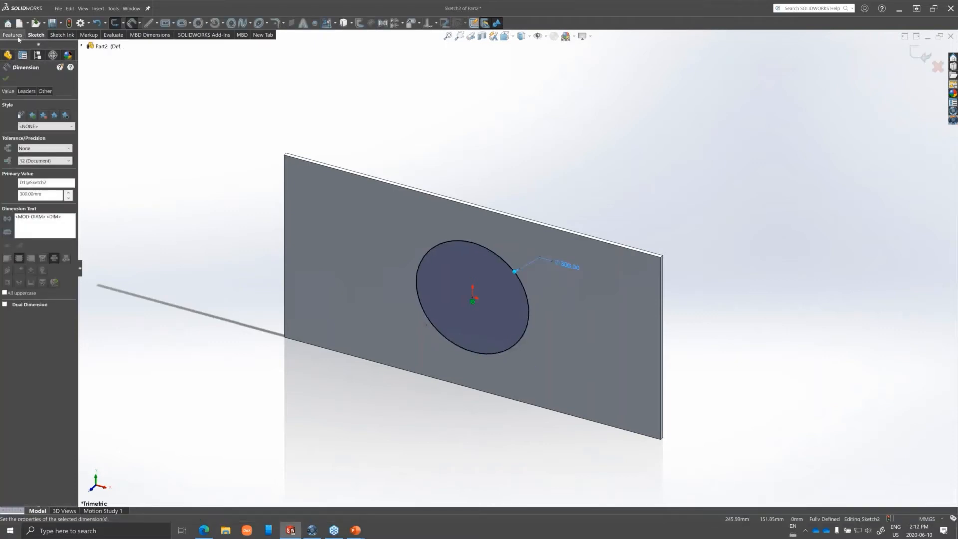
# Cut the circle into the plate with a blind Extruded Cut 10 mm deep.
pyautogui.click(13, 35)
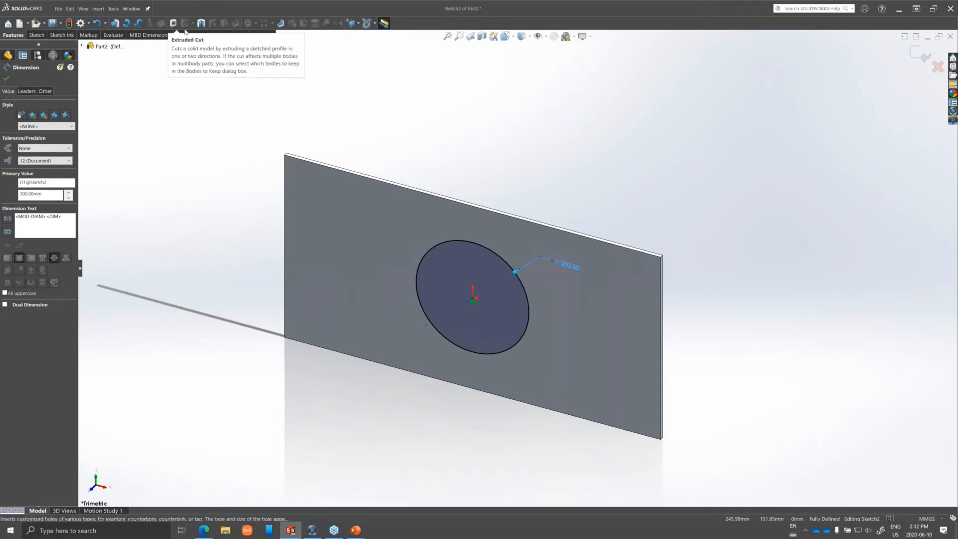
pyautogui.click(184, 29)
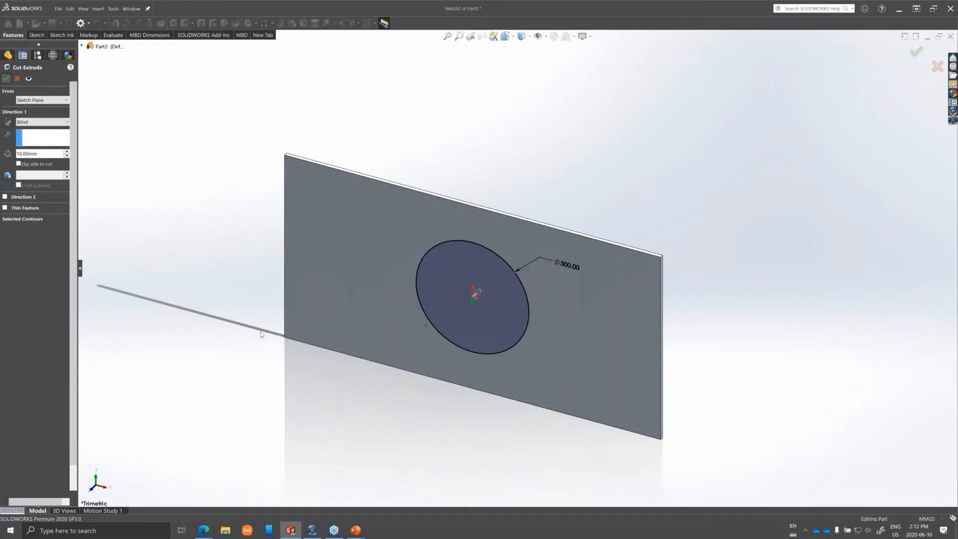
pyautogui.click(6, 79)
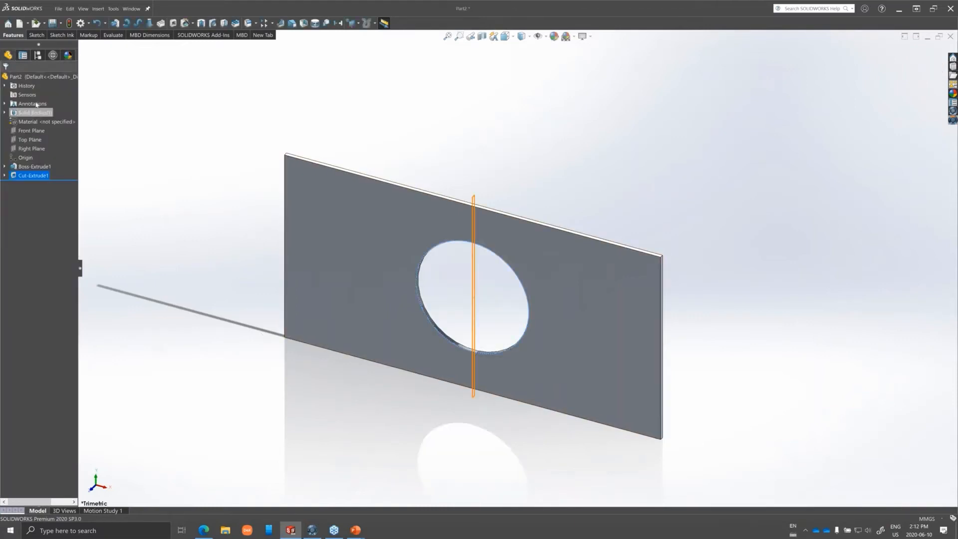
# Set the plate's extrusion thickness to 25 mm.
pyautogui.click(35, 167)
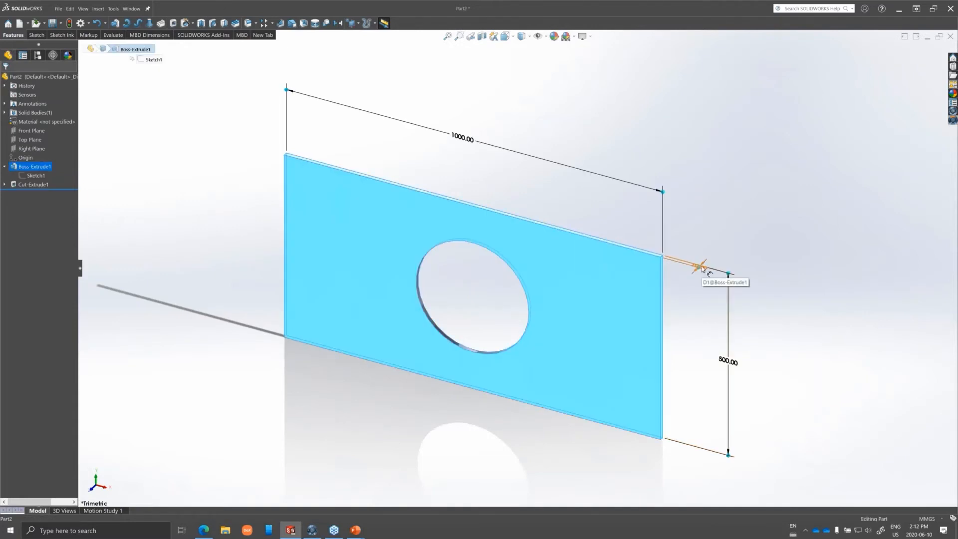
pyautogui.click(702, 268)
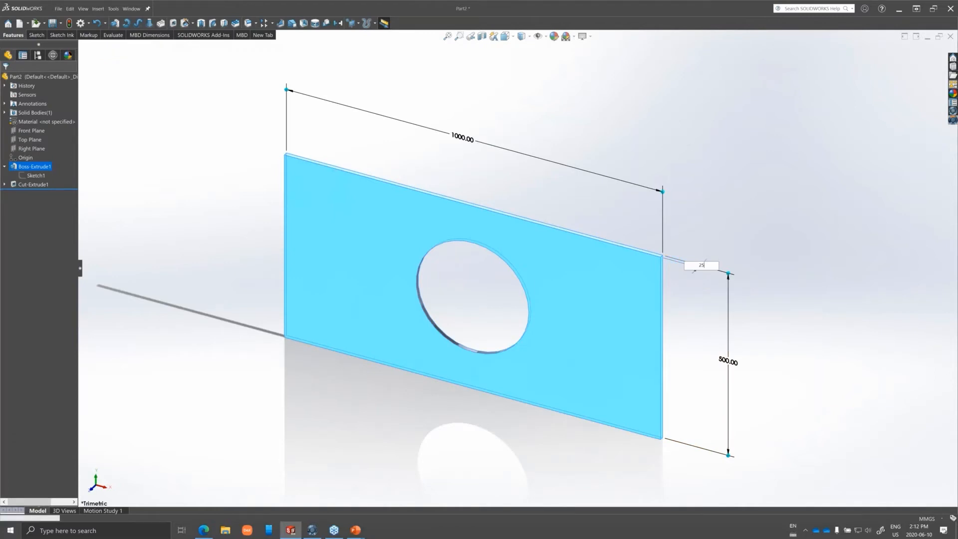
pyautogui.press('Return')
pyautogui.click(204, 184)
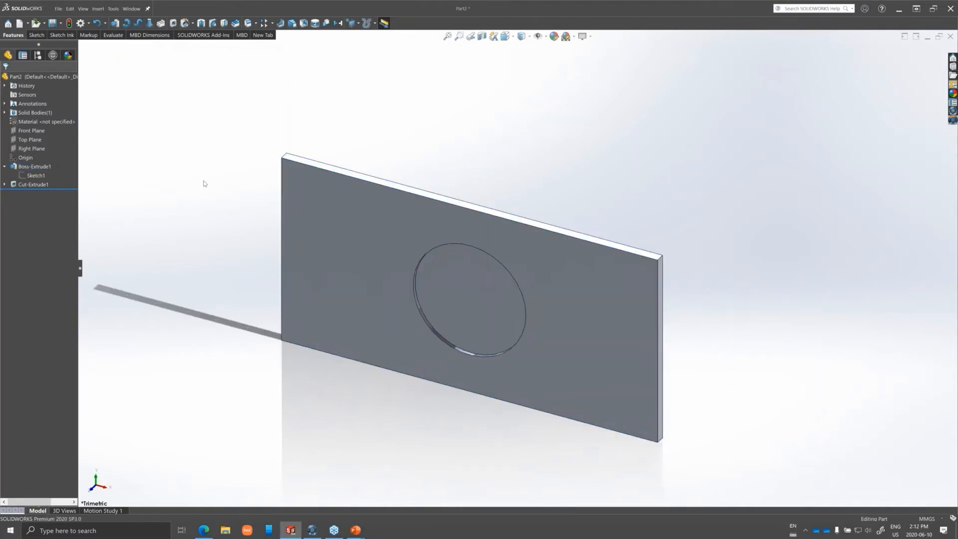
# Edit the circular cut feature and change its end condition to Through All.
pyautogui.rightClick(20, 184)
pyautogui.click(21, 163)
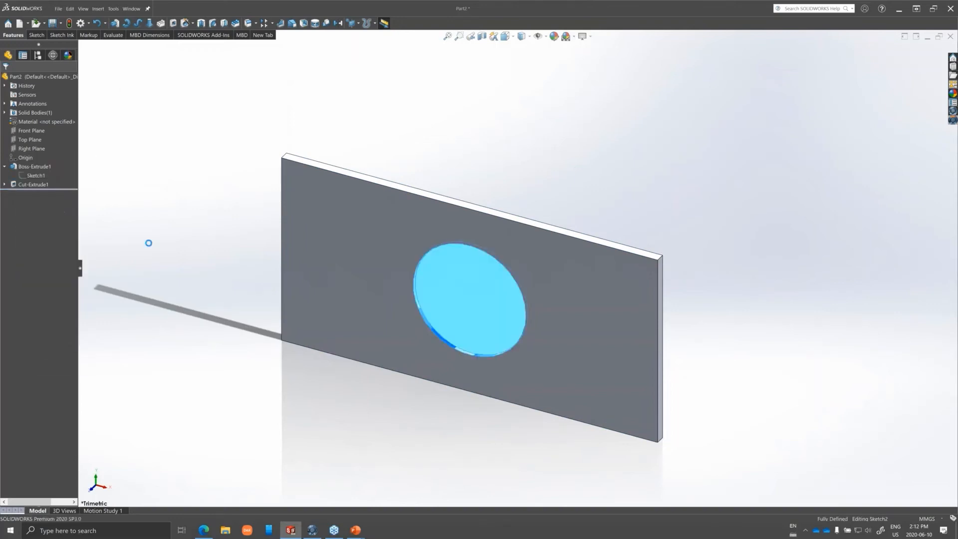
pyautogui.click(65, 123)
pyautogui.click(55, 136)
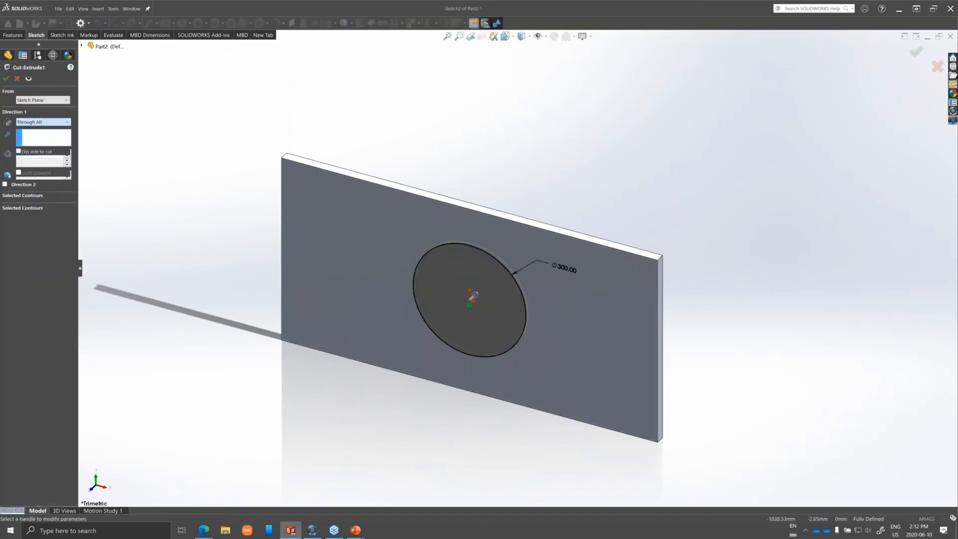
pyautogui.click(6, 79)
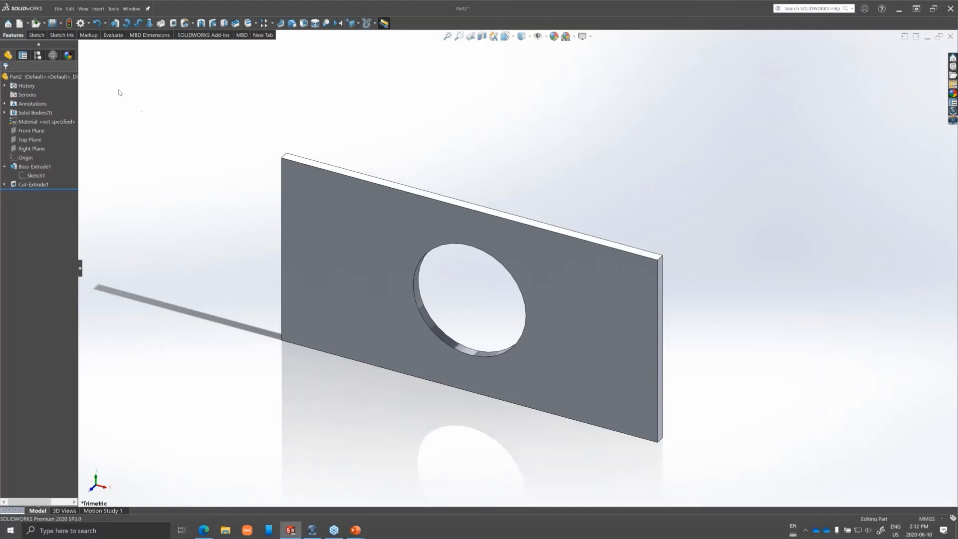
# Switch to File Explorer, view the 3DEXPERIENCE folder on the C drive, and return to SOLIDWORKS.
pyautogui.click(57, 9)
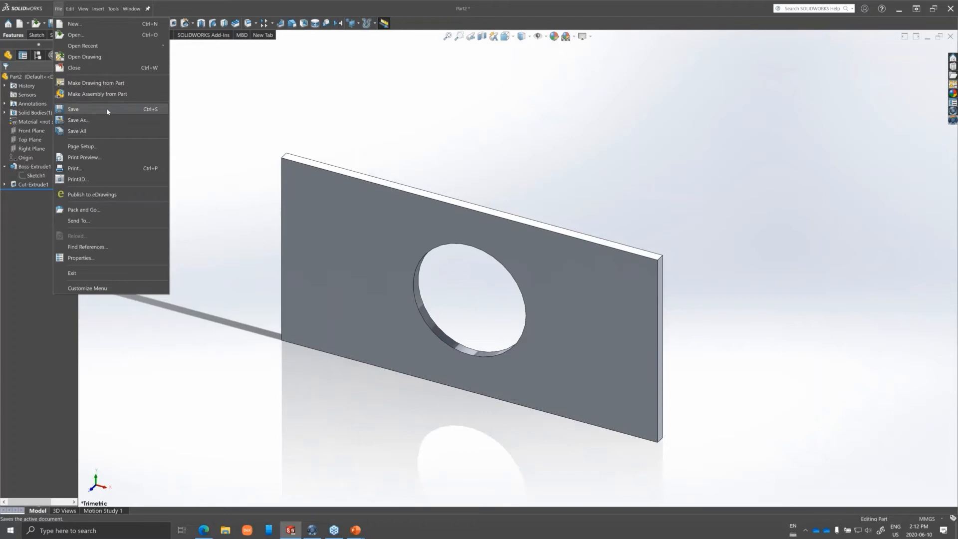
pyautogui.click(225, 534)
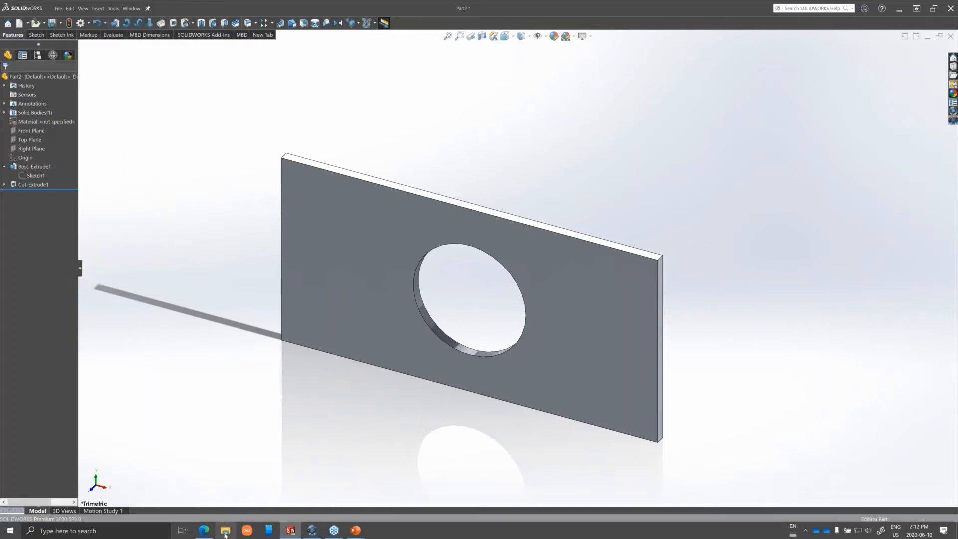
pyautogui.click(37, 304)
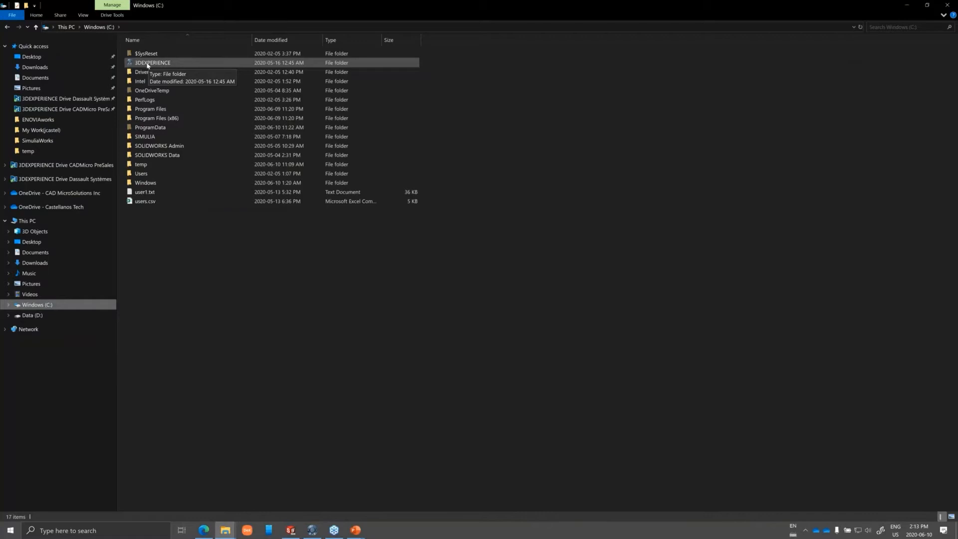
pyautogui.doubleClick(147, 64)
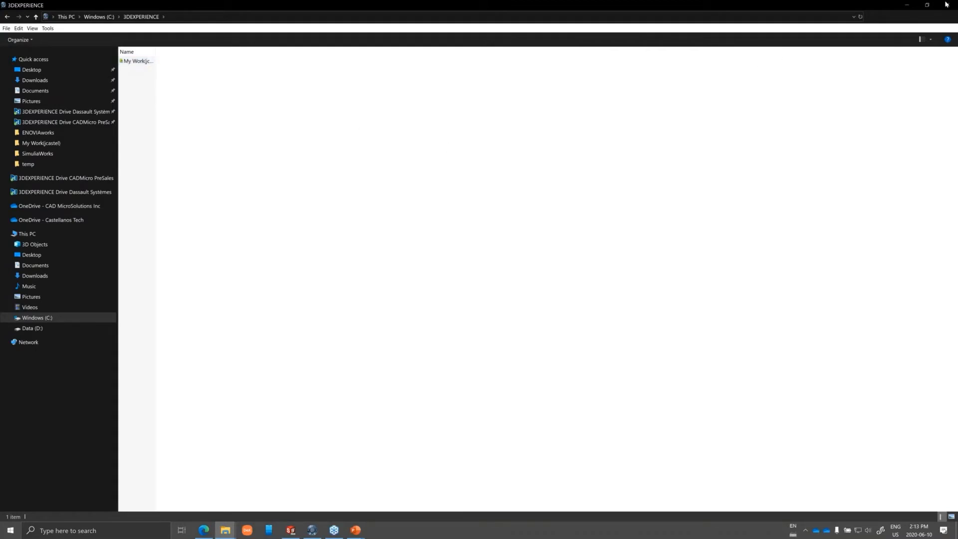
pyautogui.click(909, 6)
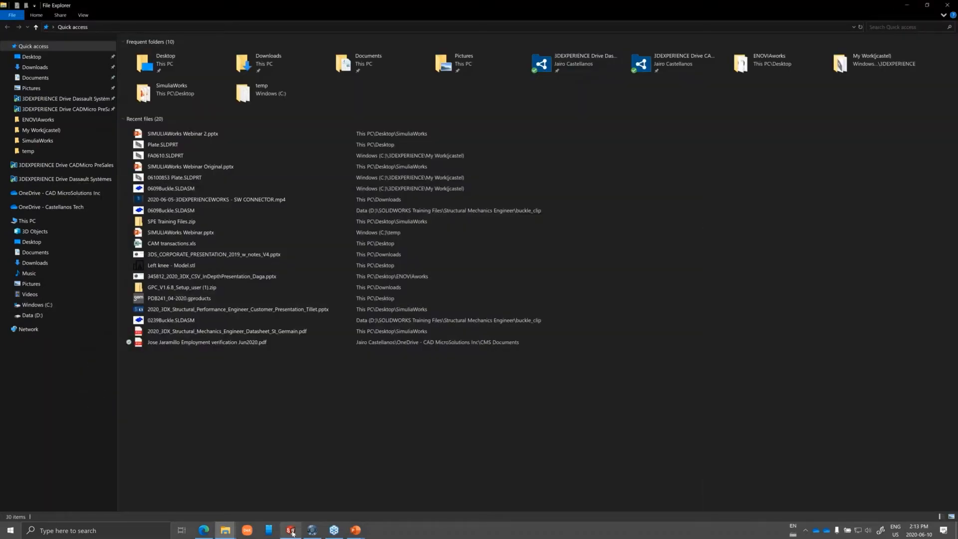
pyautogui.click(291, 531)
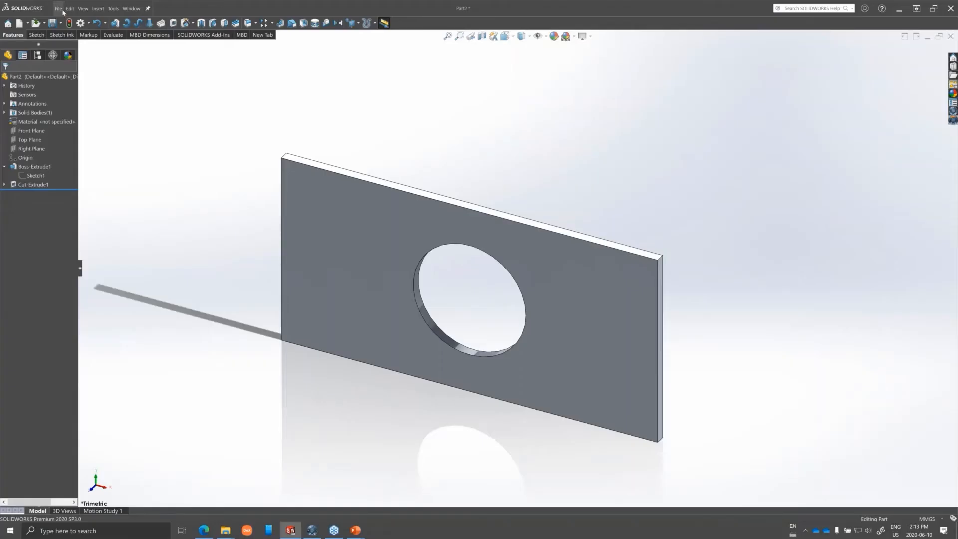
# Save the part under the name "06101413 Plate" in the 3DEXPERIENCE My Work folder.
pyautogui.click(59, 9)
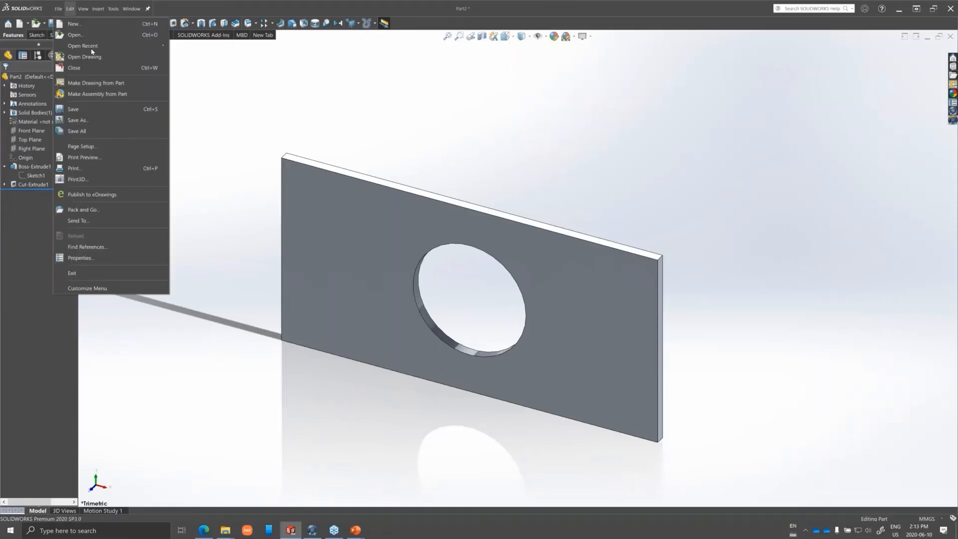
pyautogui.moveTo(70, 9)
pyautogui.click(81, 120)
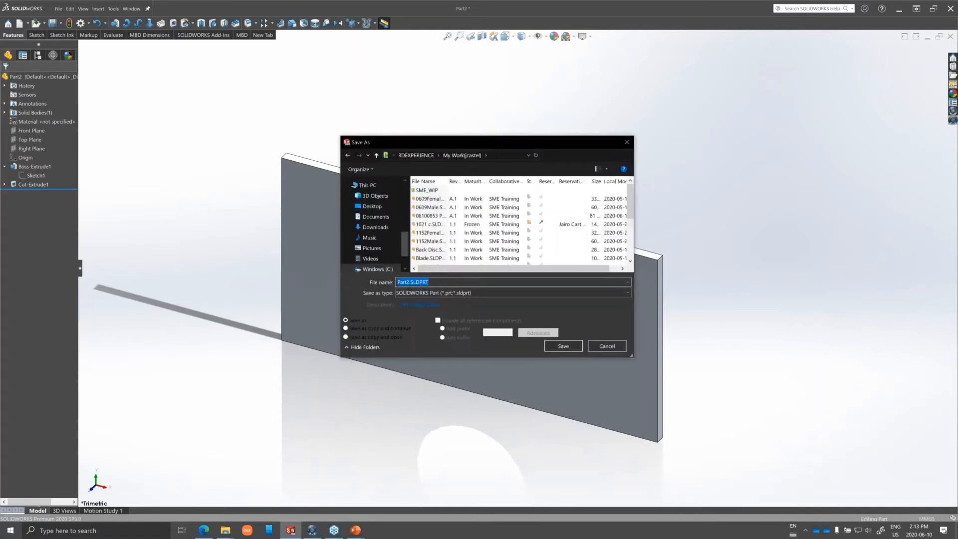
pyautogui.write('06')
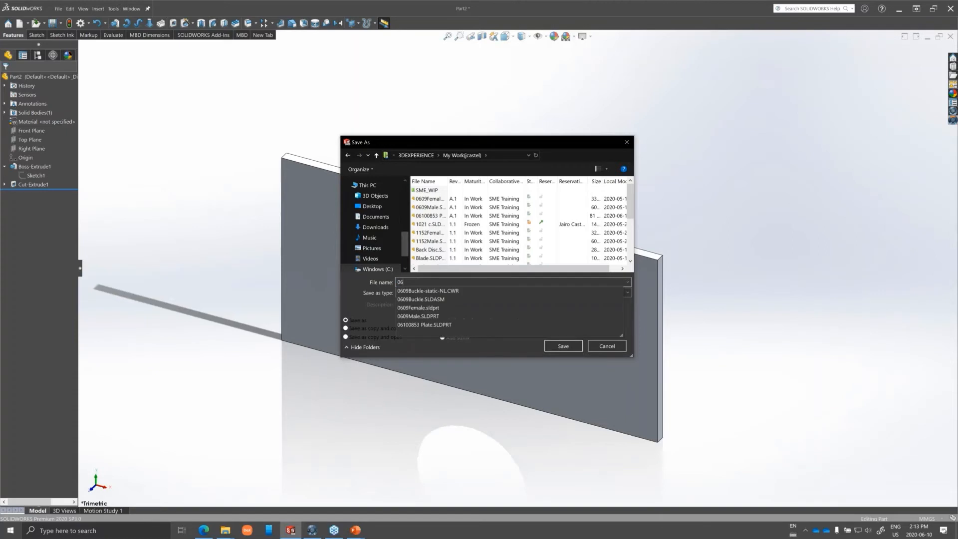
pyautogui.write('101413')
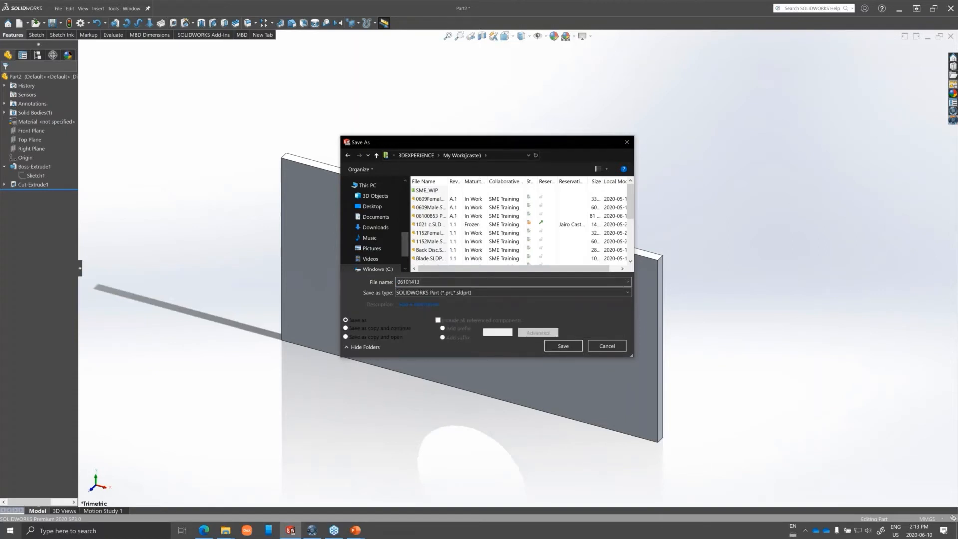
pyautogui.write(' Plate')
pyautogui.click(569, 346)
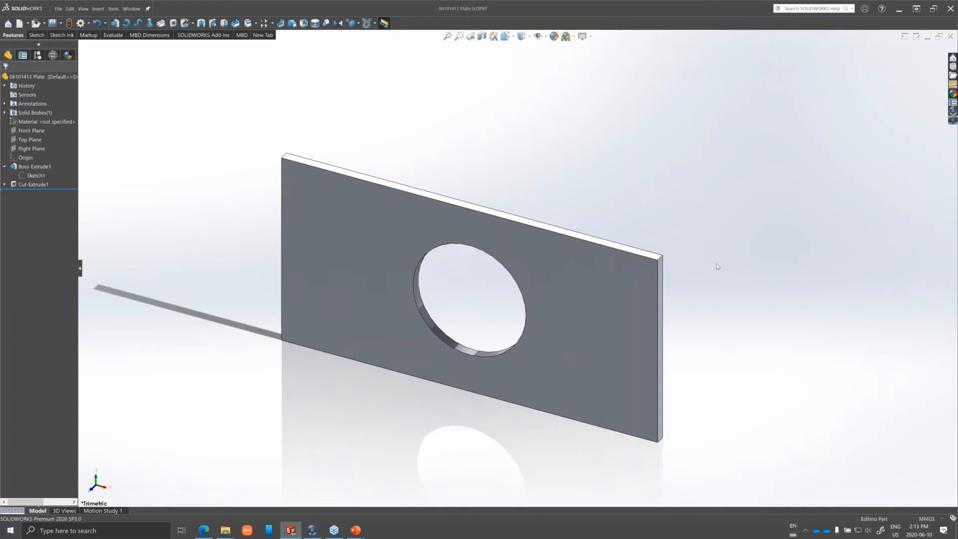
# Save the plate part to 3DEXPERIENCE, assigning the SME_Learning_BM bookmark to all files.
pyautogui.click(952, 120)
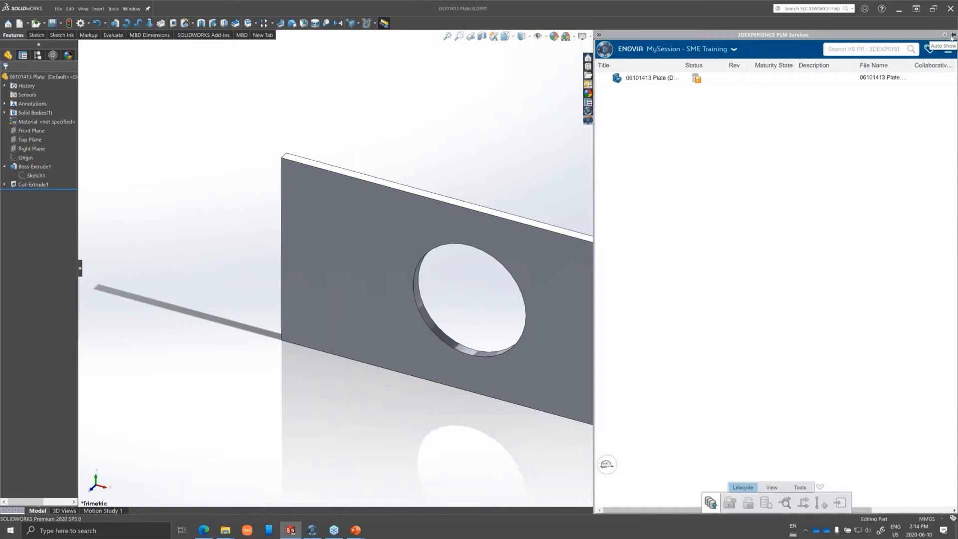
pyautogui.rightClick(698, 79)
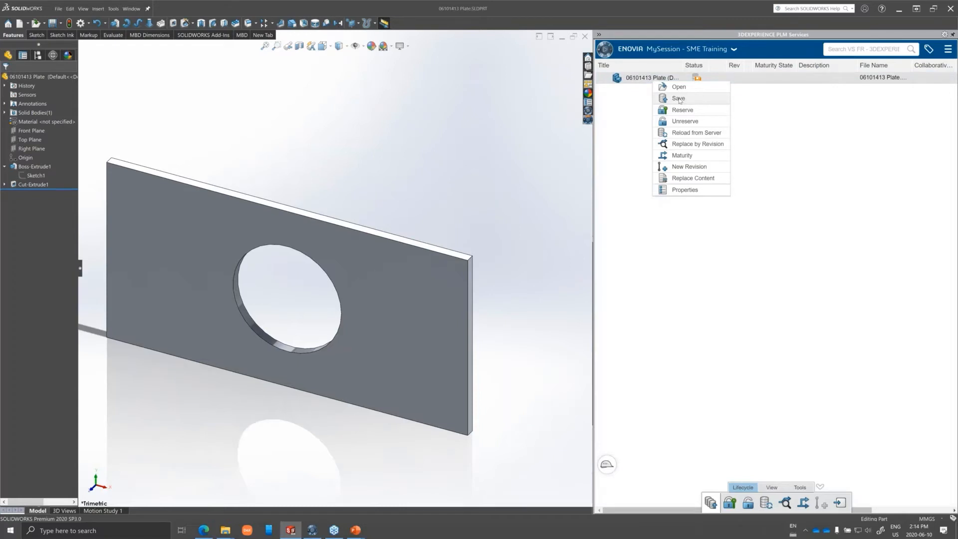
pyautogui.click(678, 99)
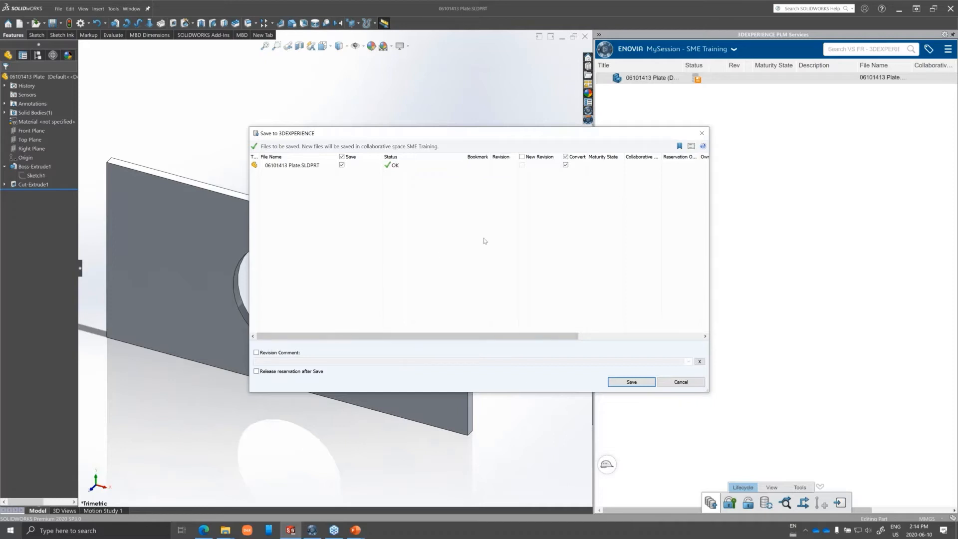
pyautogui.click(679, 146)
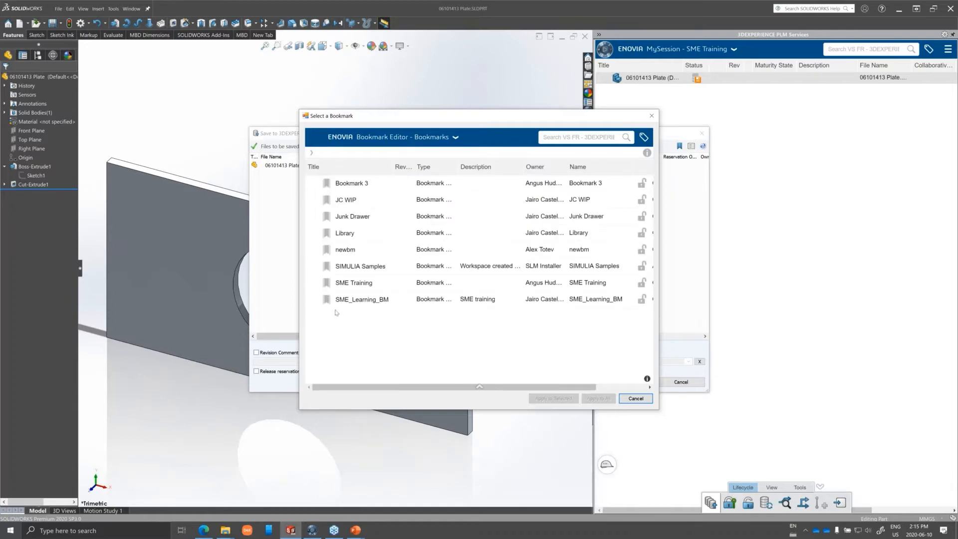
pyautogui.click(377, 300)
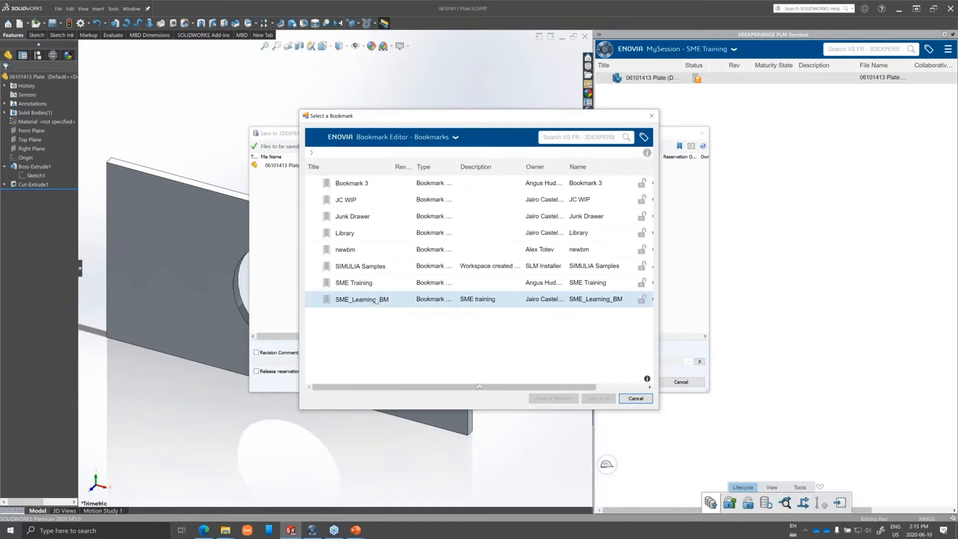
pyautogui.doubleClick(376, 301)
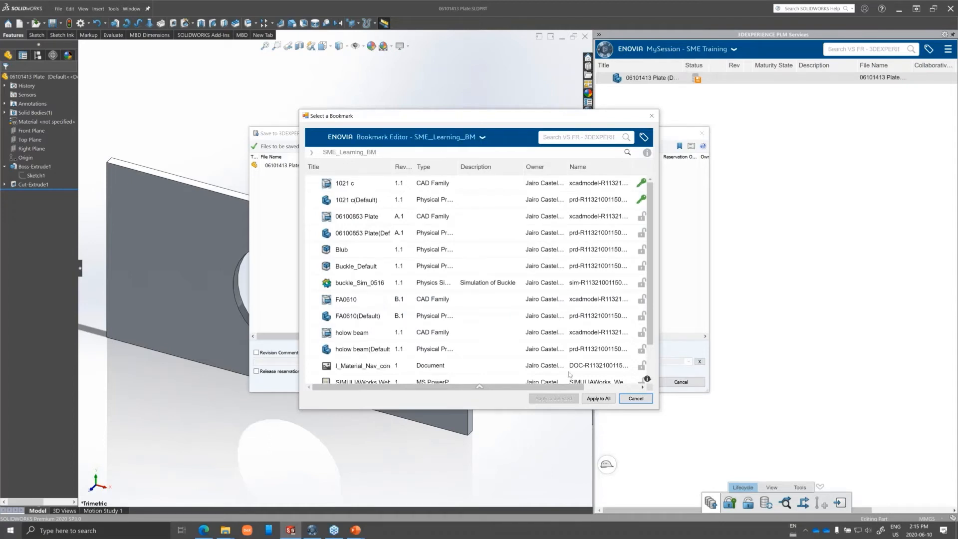
pyautogui.click(599, 399)
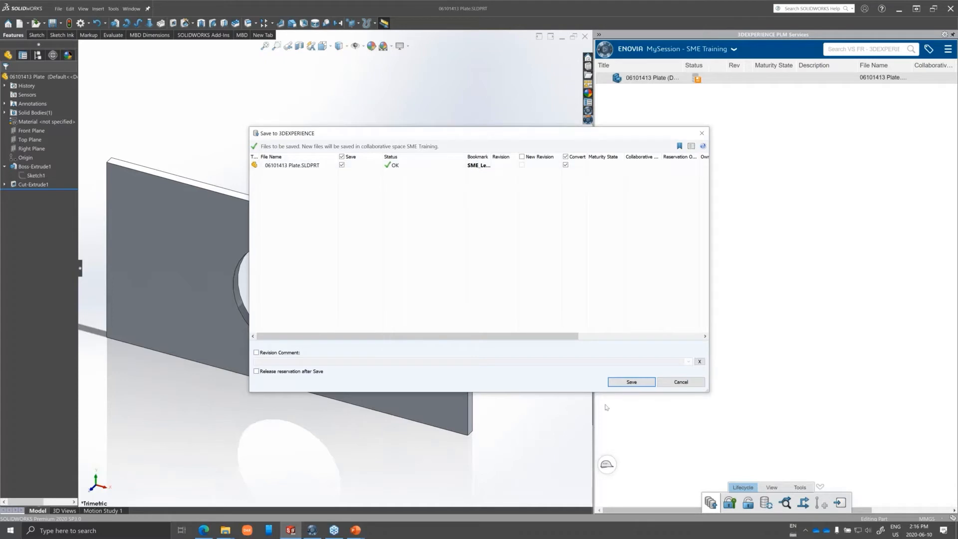
pyautogui.click(640, 384)
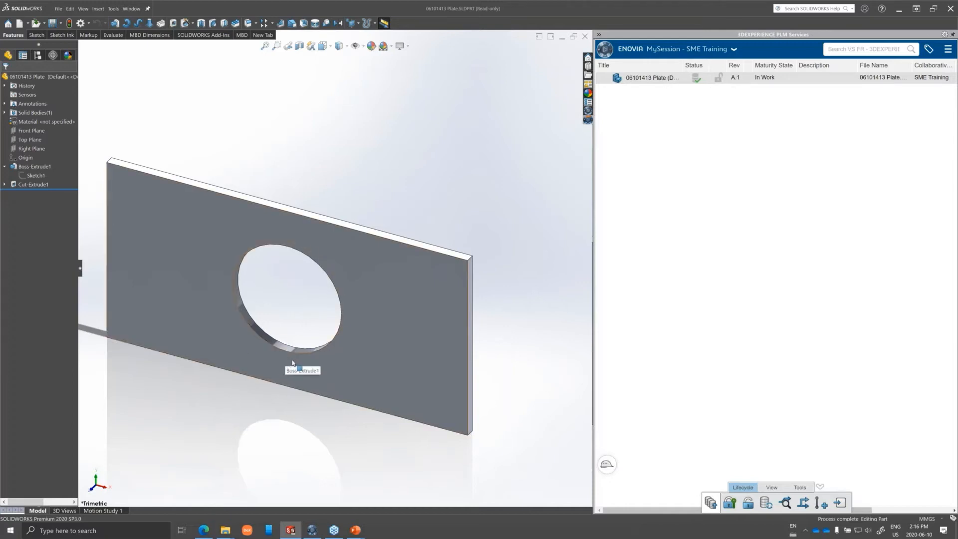
# Reserve the plate part on the platform and set its extrusion thickness to 50 mm.
pyautogui.rightClick(646, 80)
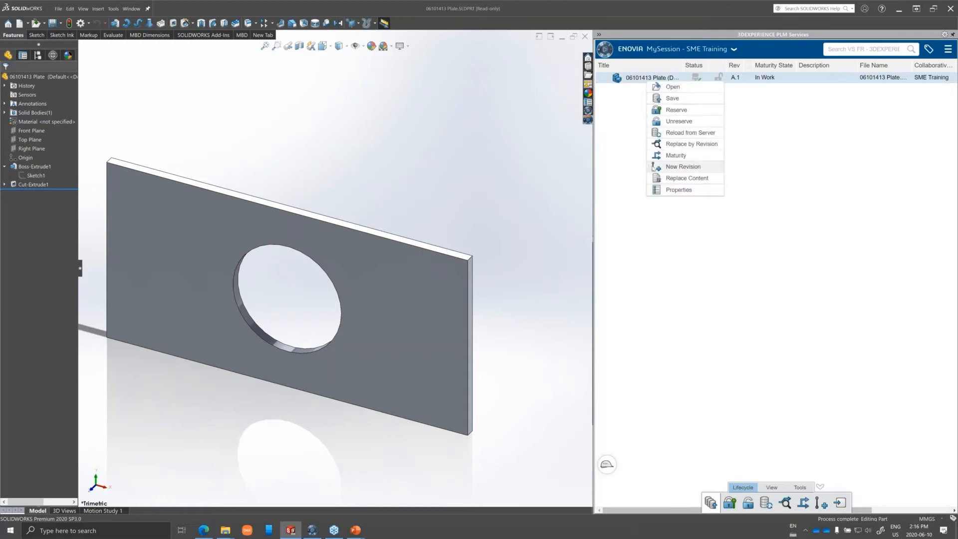
pyautogui.click(675, 110)
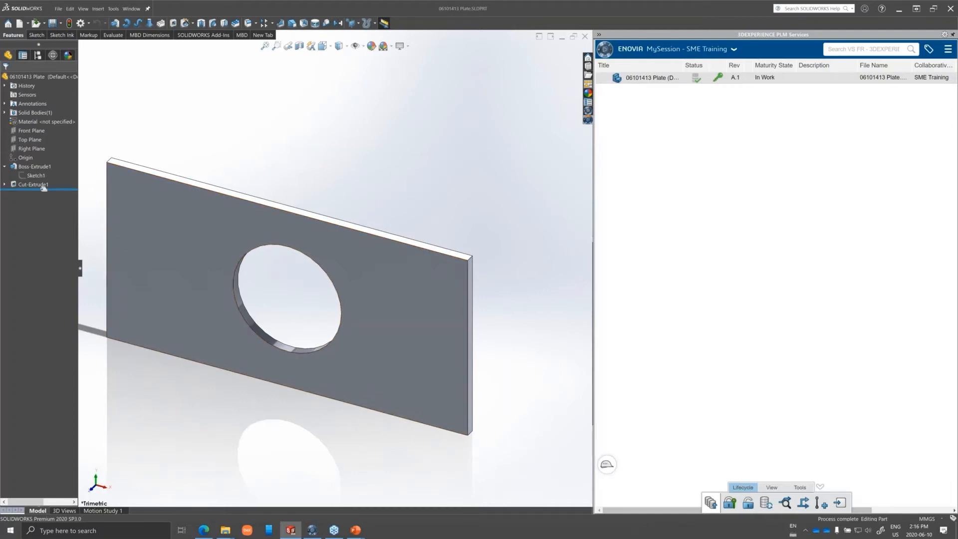
pyautogui.click(35, 167)
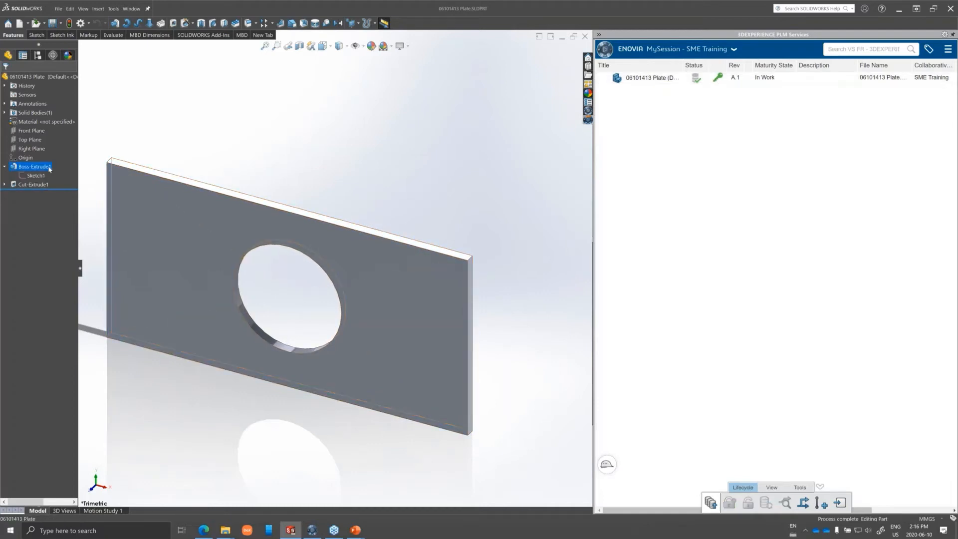
pyautogui.doubleClick(50, 168)
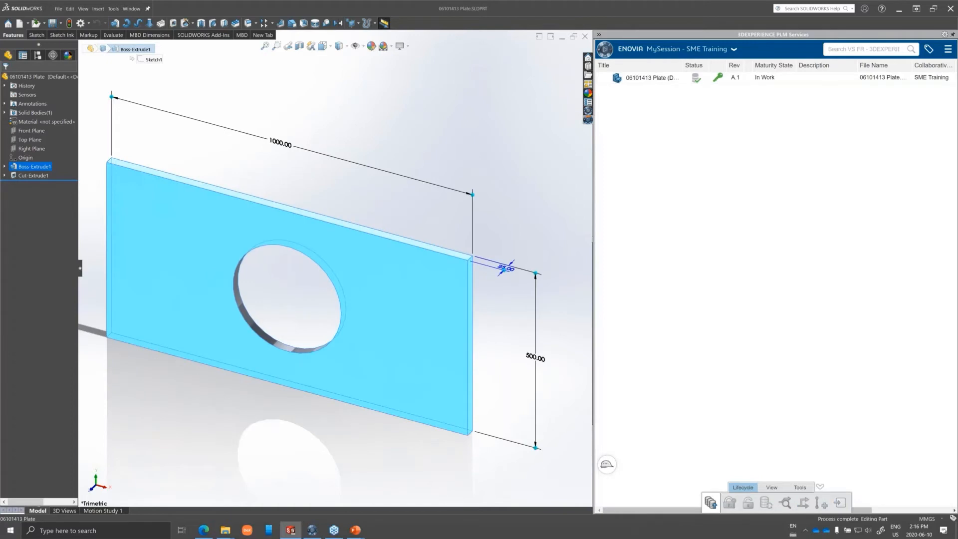
pyautogui.click(504, 269)
pyautogui.write('50')
pyautogui.press('Return')
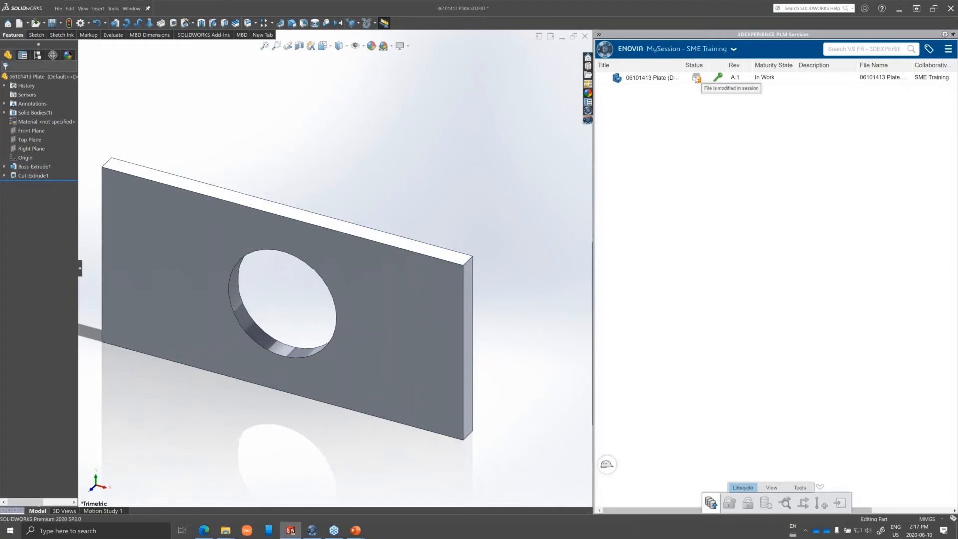
# Save the modified plate to 3DEXPERIENCE without a new revision and unreserve it.
pyautogui.rightClick(645, 78)
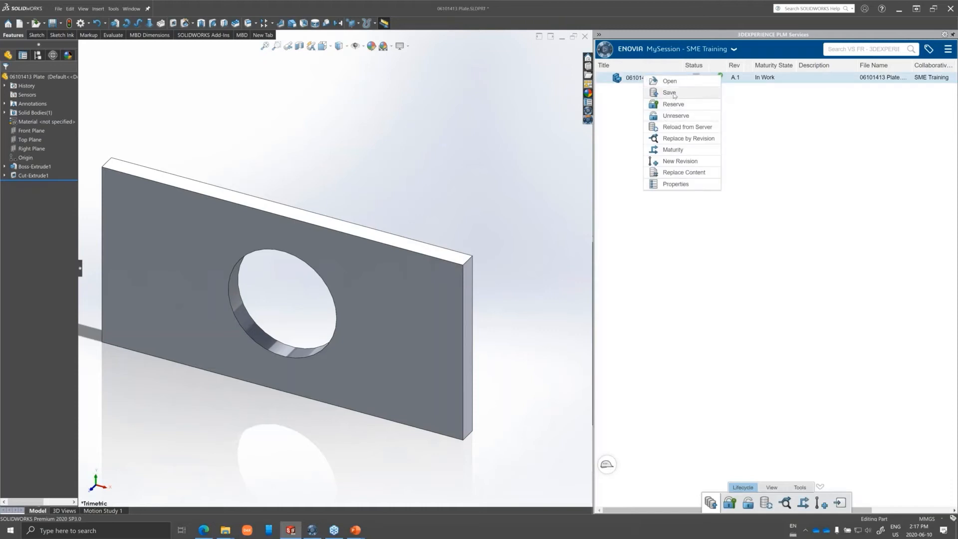
pyautogui.click(669, 92)
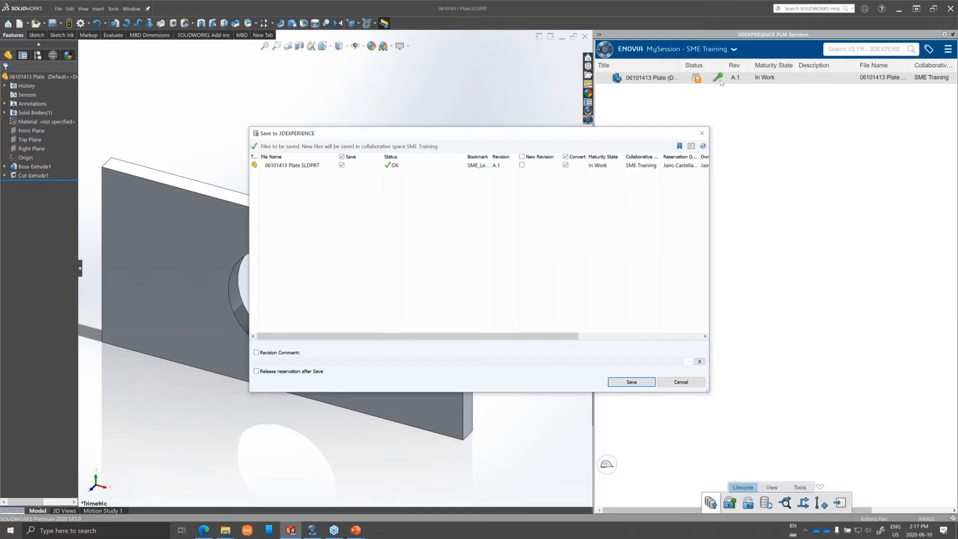
pyautogui.click(632, 382)
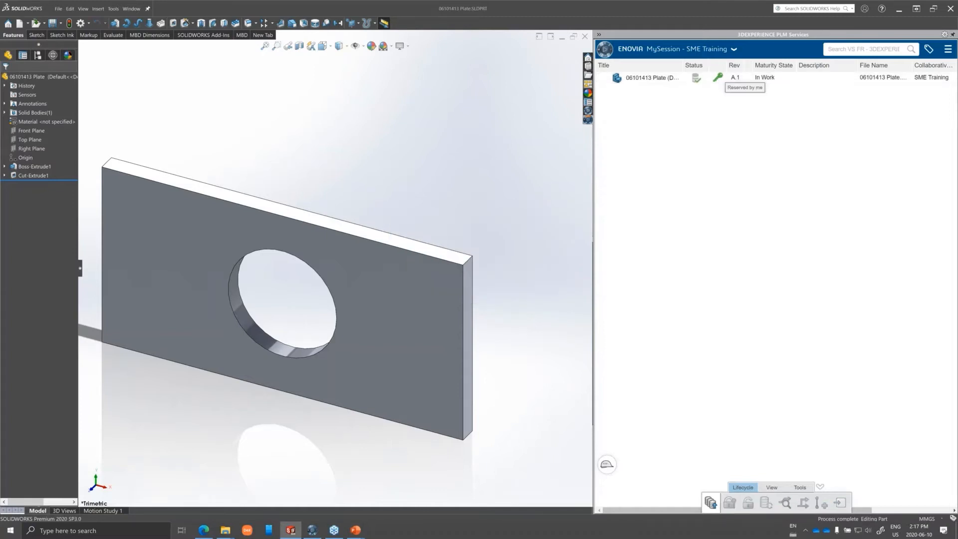
pyautogui.rightClick(719, 77)
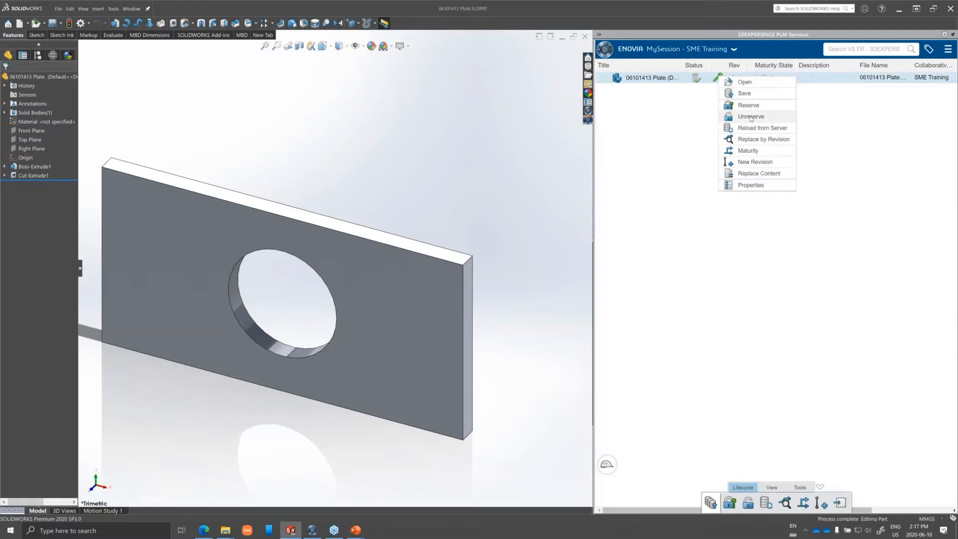
pyautogui.click(751, 117)
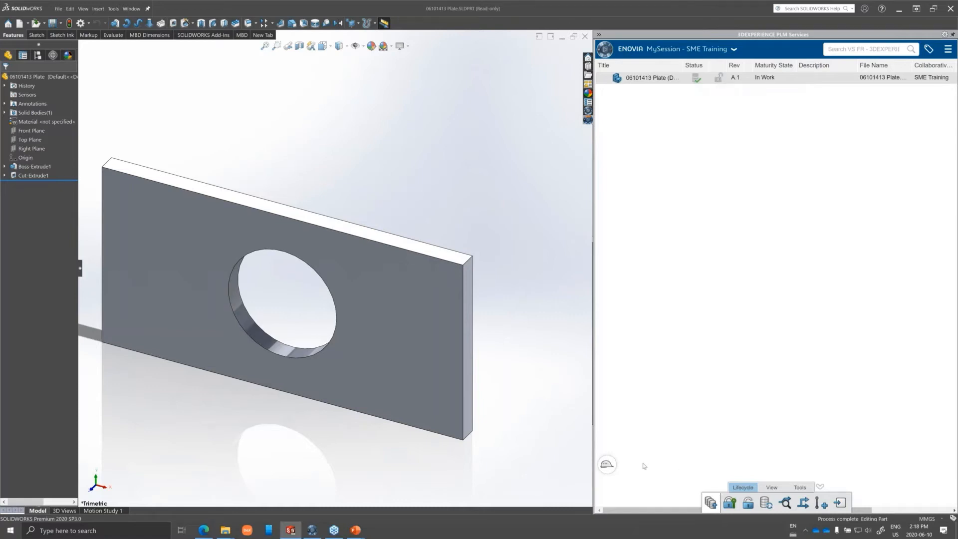
# View the change actions available to work under and close the list without choosing one.
pyautogui.click(605, 466)
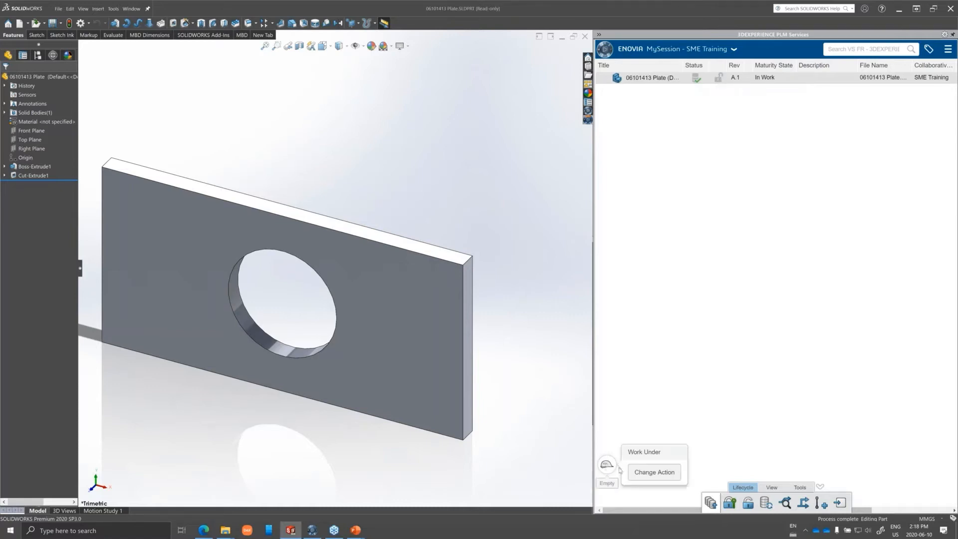
pyautogui.click(645, 477)
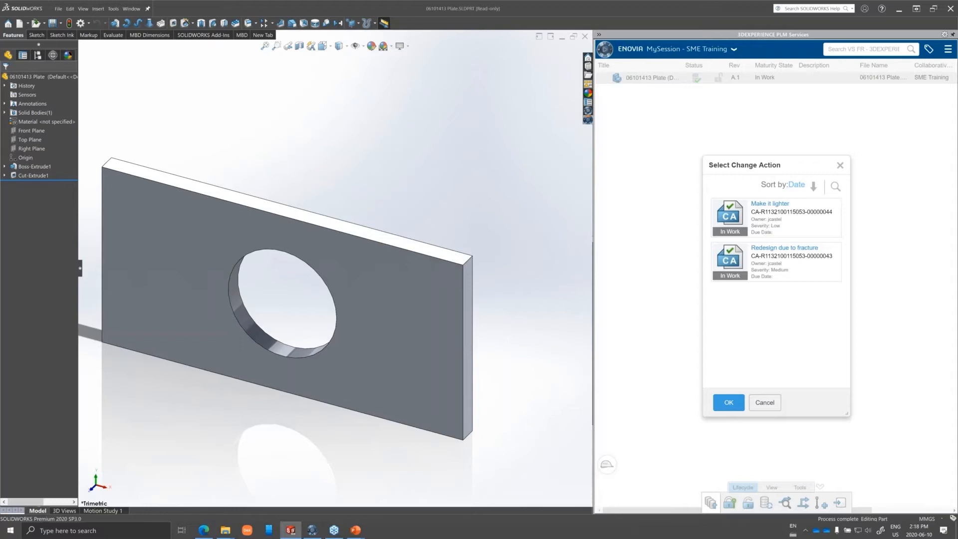
pyautogui.click(769, 405)
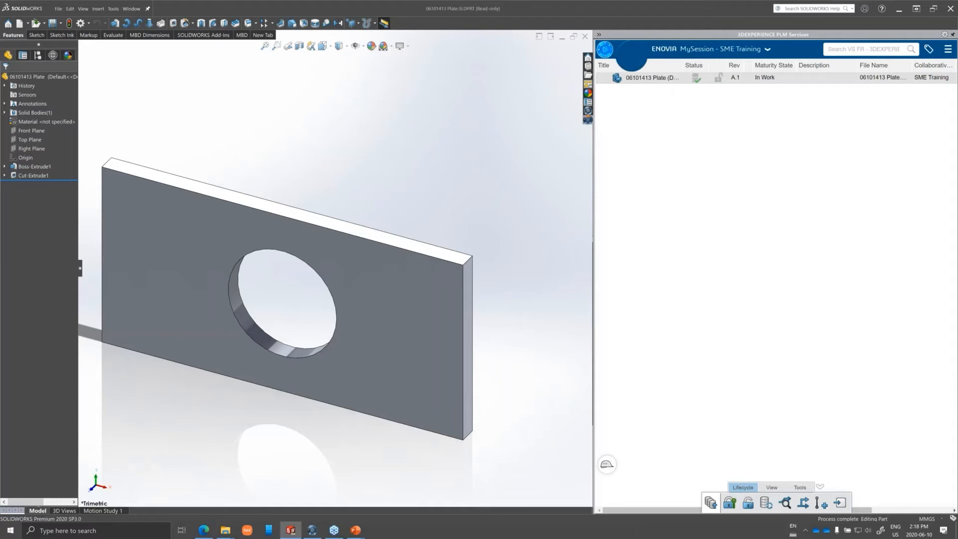
# Open the 3DEXPERIENCE compass, clear its search filter, and browse the roles and apps.
pyautogui.click(605, 49)
pyautogui.write('struc')
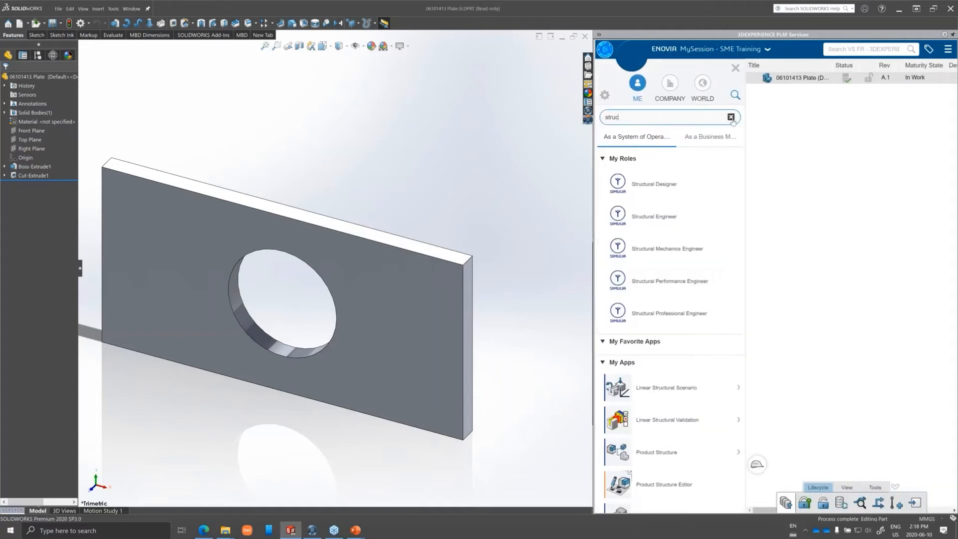
pyautogui.click(731, 117)
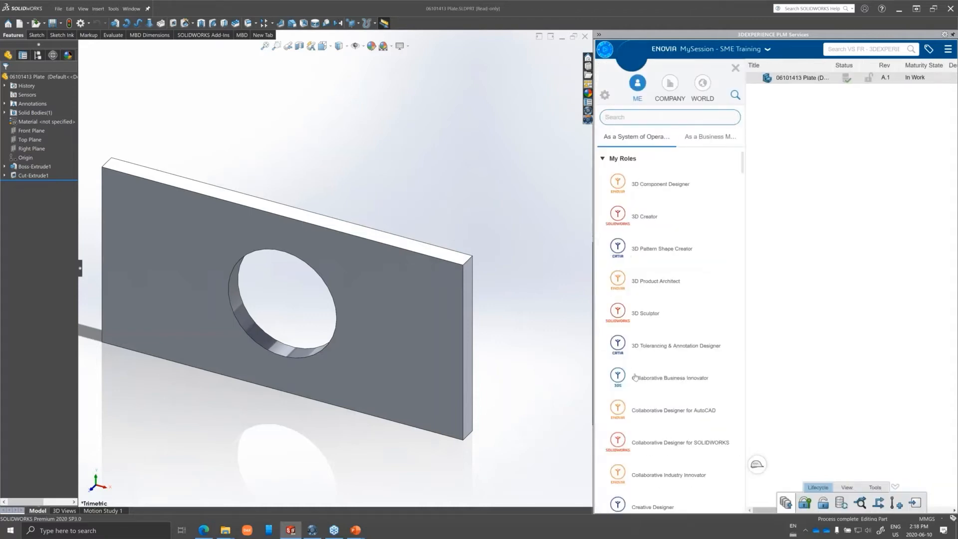
pyautogui.scroll(-1, 635, 377)
pyautogui.scroll(-15, 638, 390)
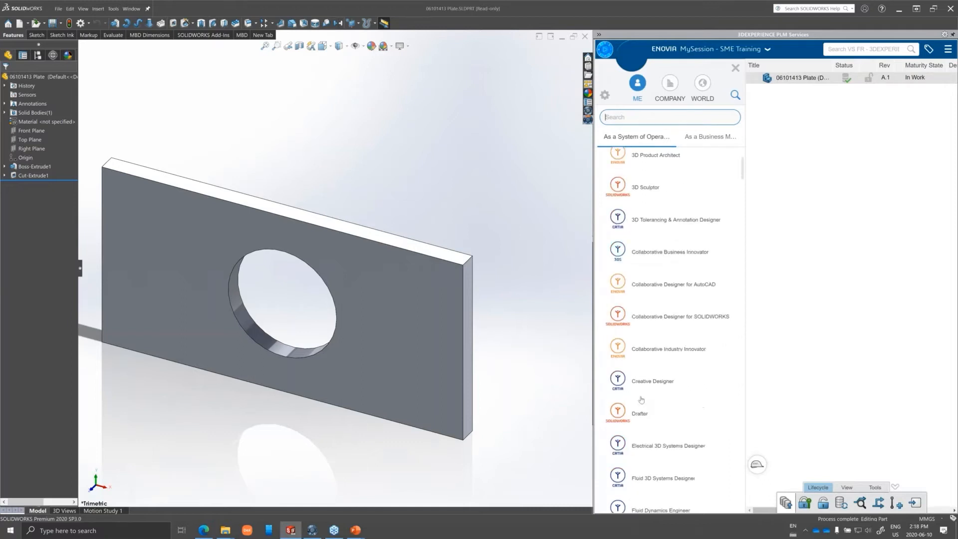
pyautogui.scroll(-5, 644, 421)
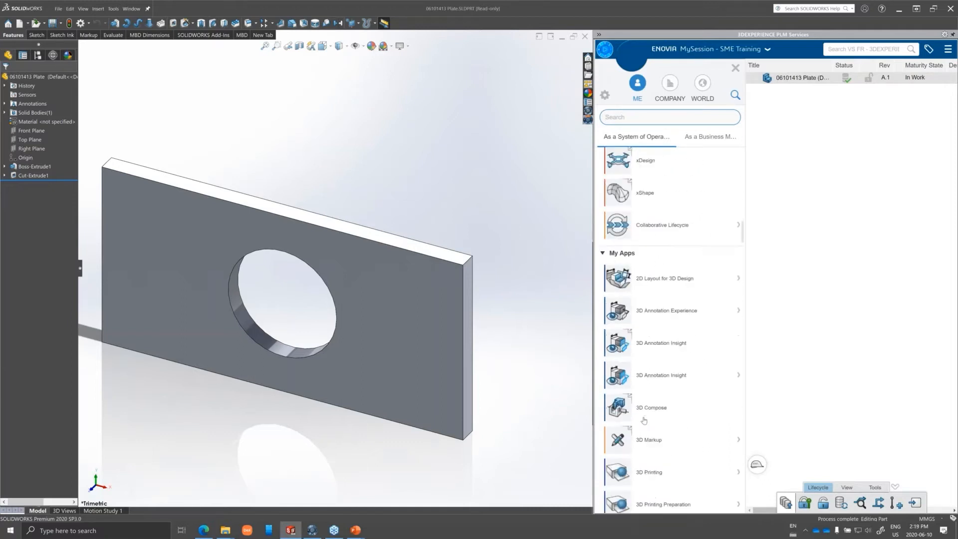
pyautogui.scroll(3, 643, 421)
pyautogui.scroll(3, 644, 421)
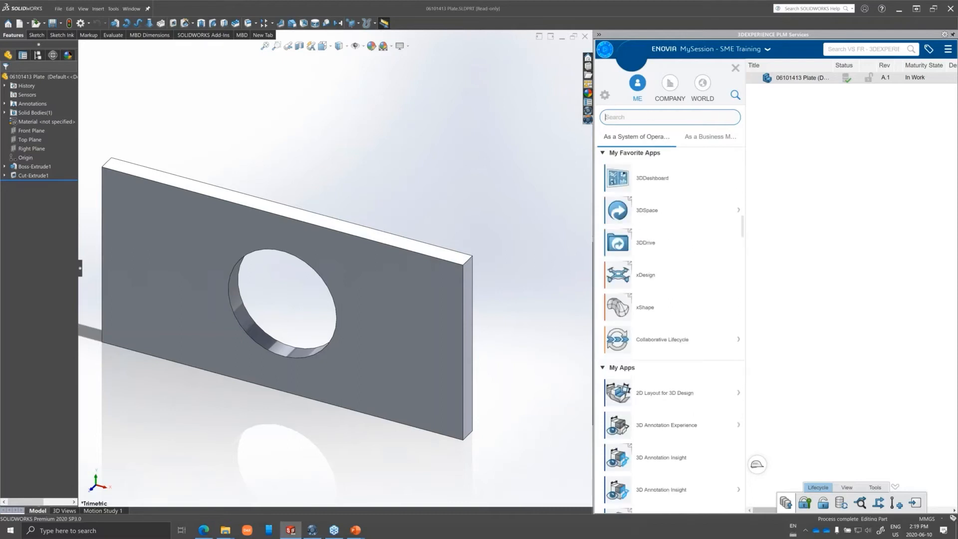
# Filter the compass apps by "struc" and launch Structural Scenario for the plate.
pyautogui.click(650, 117)
pyautogui.write('struc')
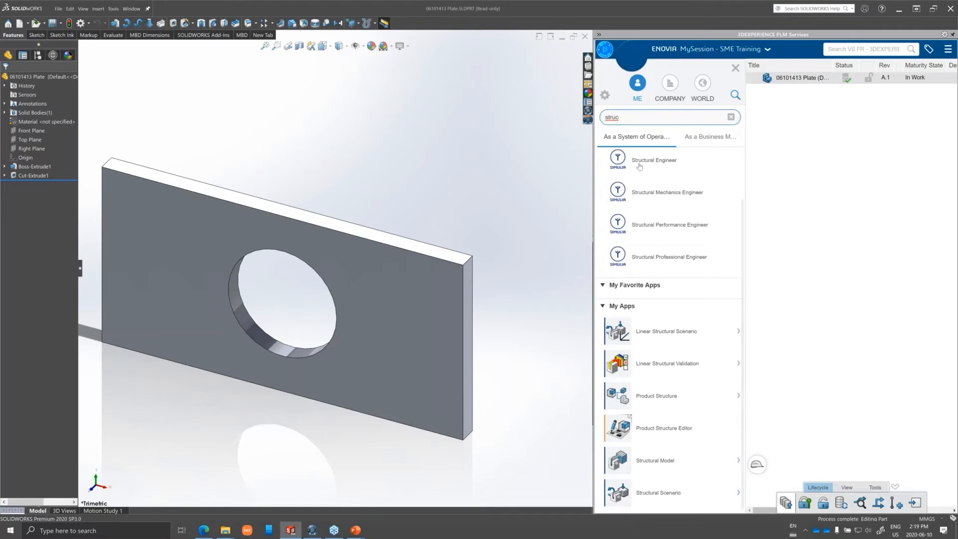
pyautogui.click(622, 494)
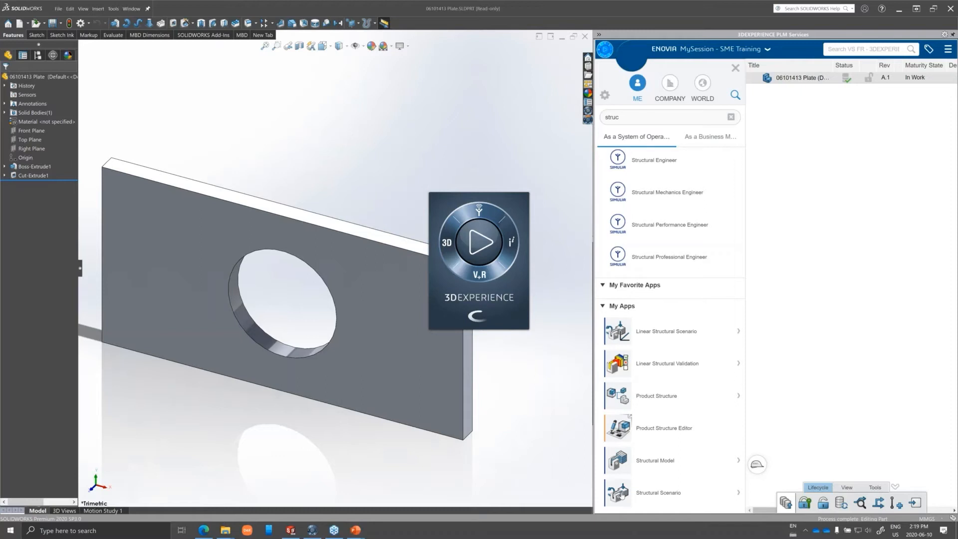
# Switch to the 3DEXPERIENCE window and confirm Structural as the new simulation's type.
pyautogui.moveTo(314, 531)
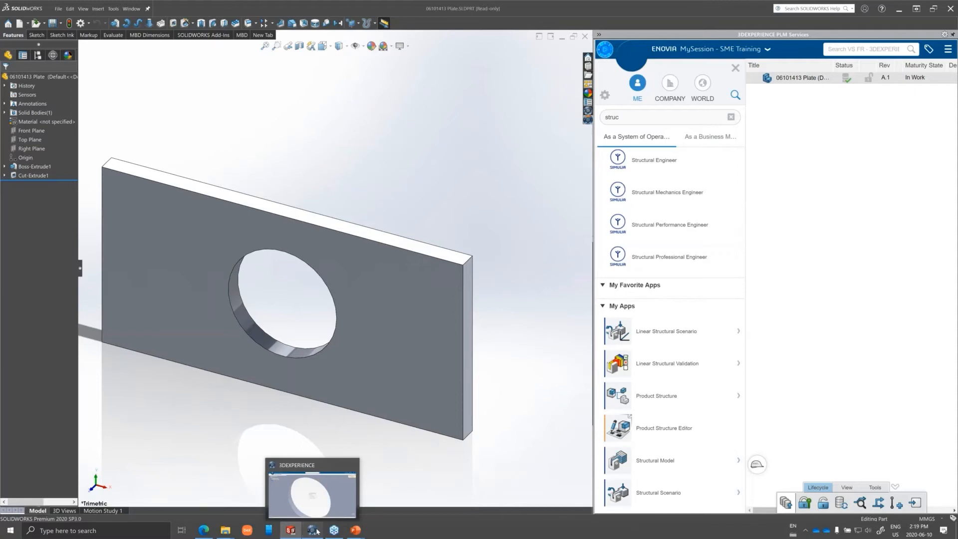
pyautogui.click(313, 530)
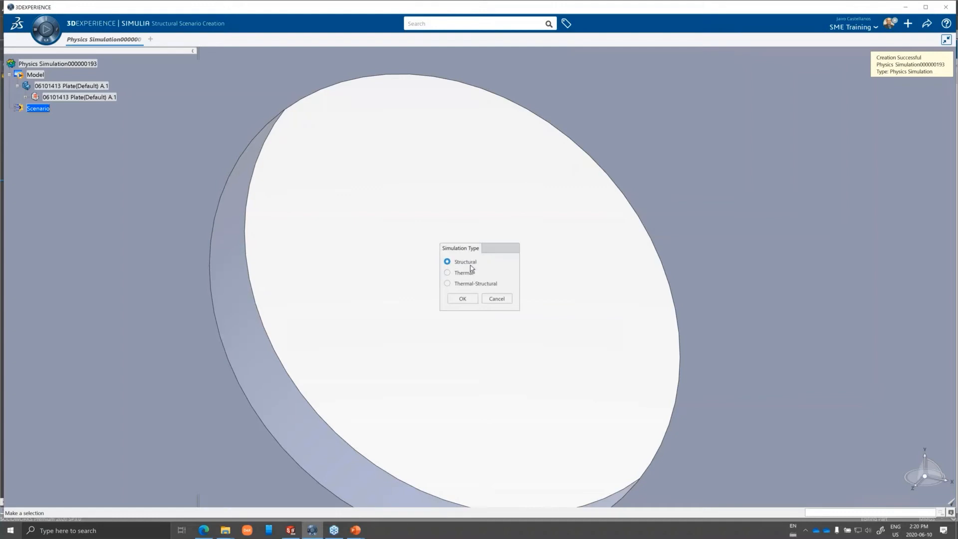
pyautogui.click(464, 299)
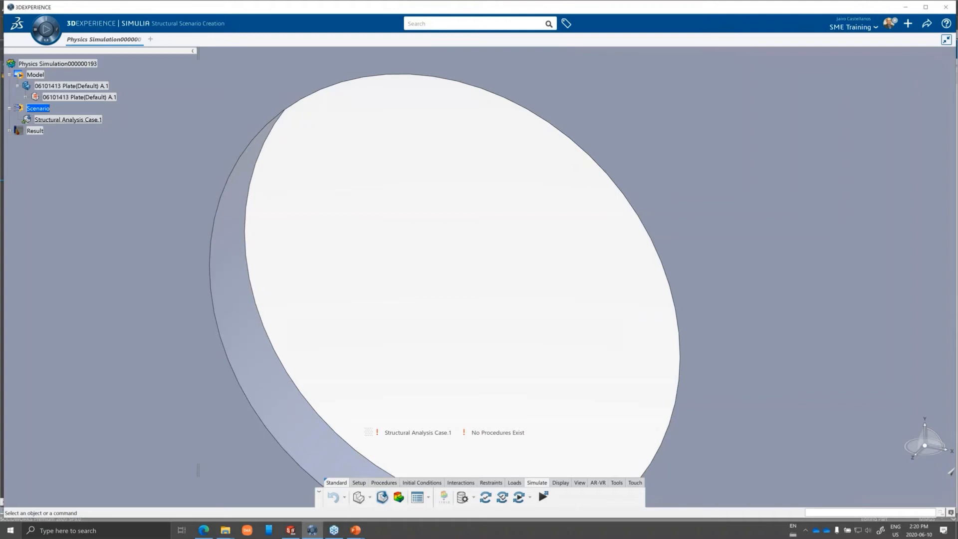
# Create a finite element model for the plate with the initialization method None.
pyautogui.scroll(-3, 480, 277)
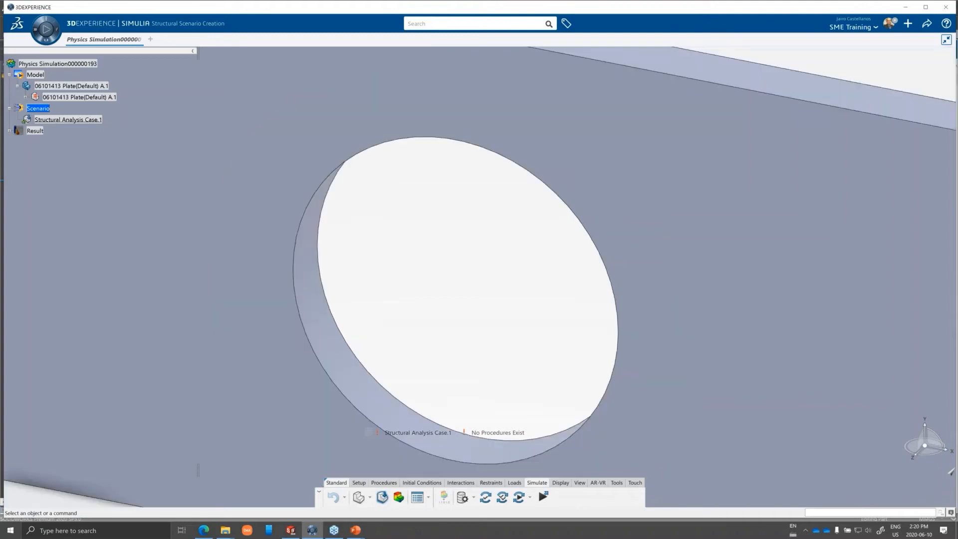
pyautogui.scroll(-5, 480, 276)
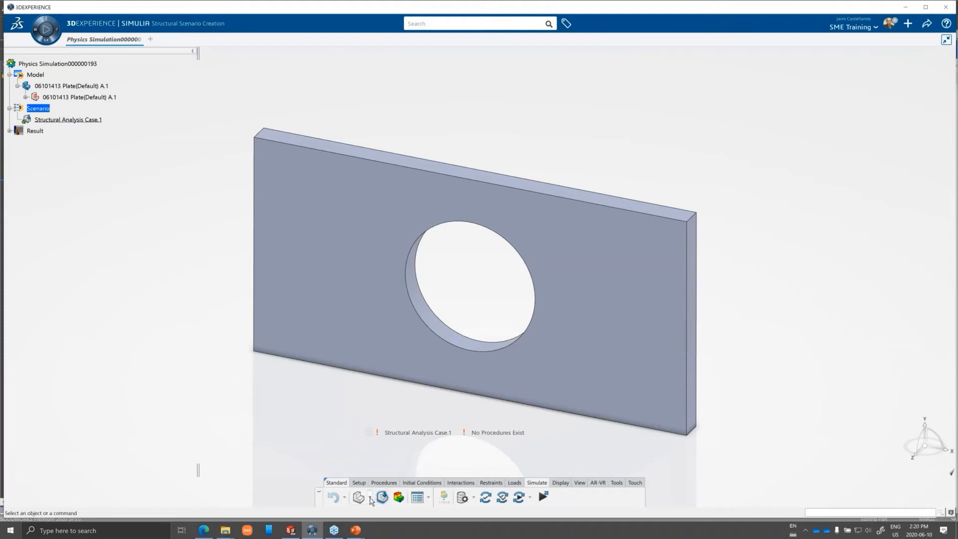
pyautogui.click(370, 498)
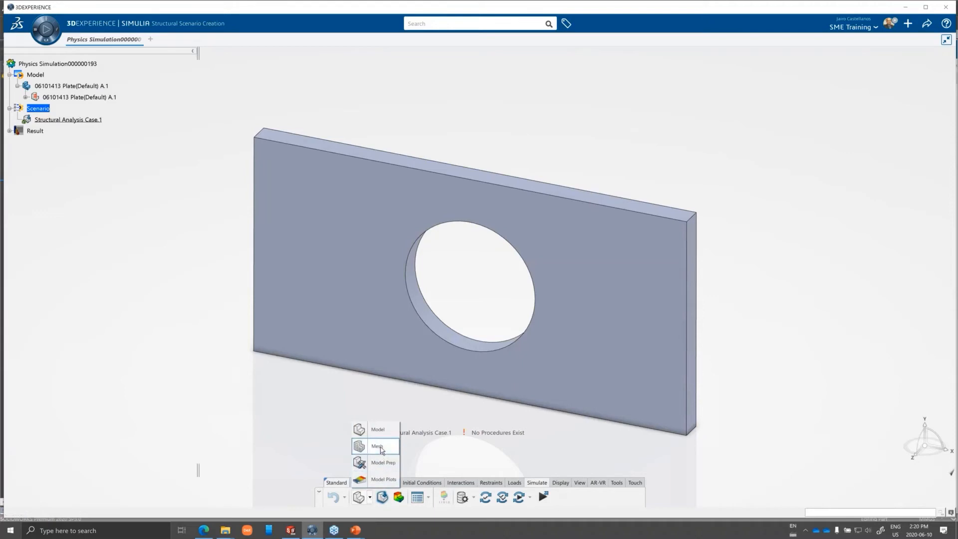
pyautogui.click(378, 446)
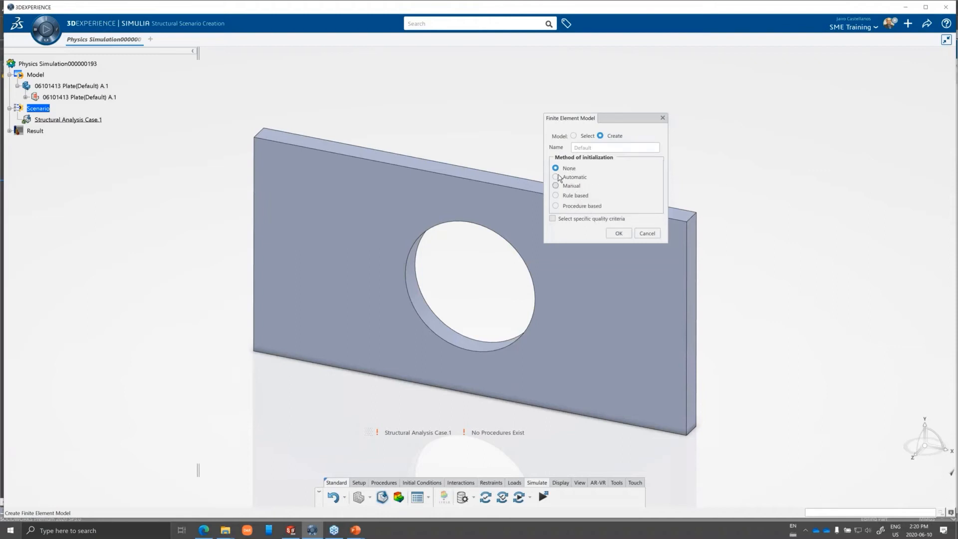
pyautogui.click(618, 233)
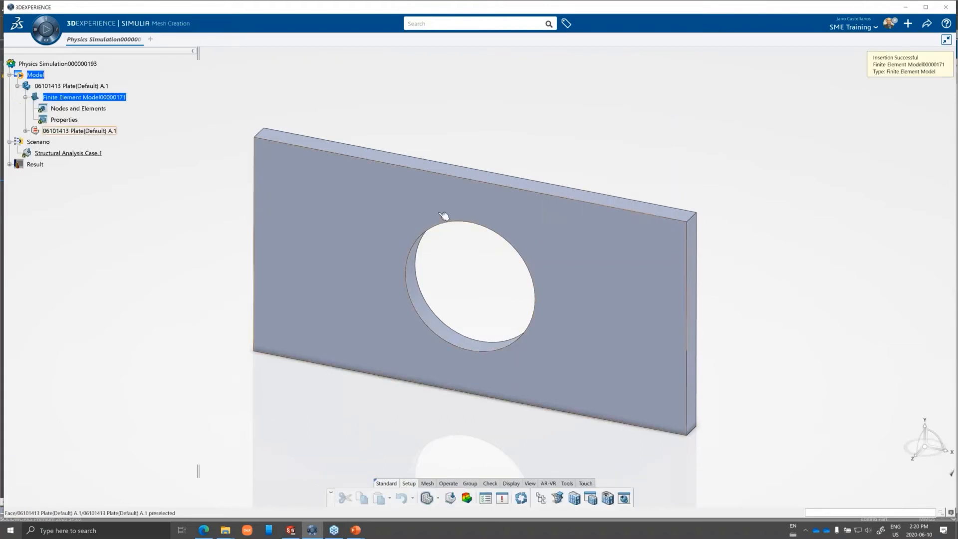
# Generate a tetrahedron mesh on the plate body with a mesh size of 20 mm.
pyautogui.click(429, 483)
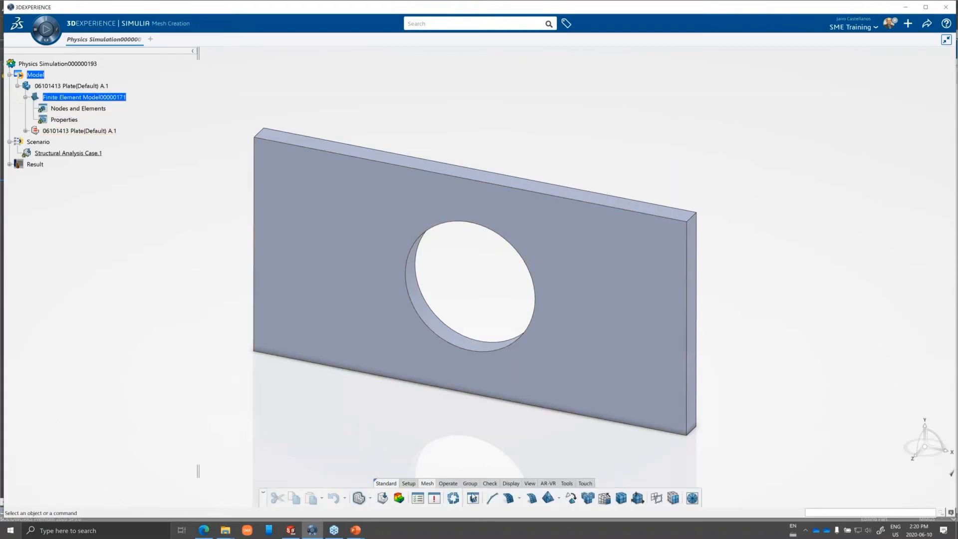
pyautogui.click(548, 497)
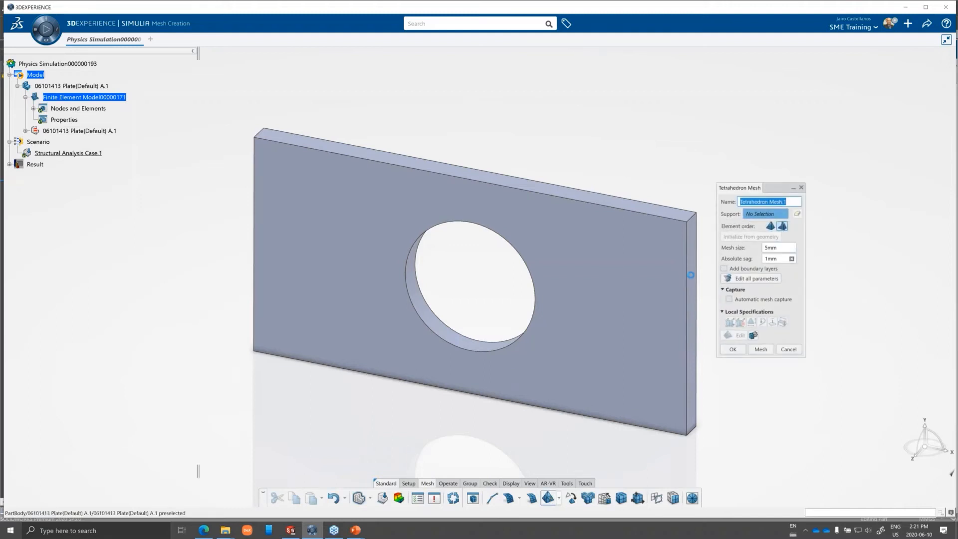
pyautogui.click(690, 275)
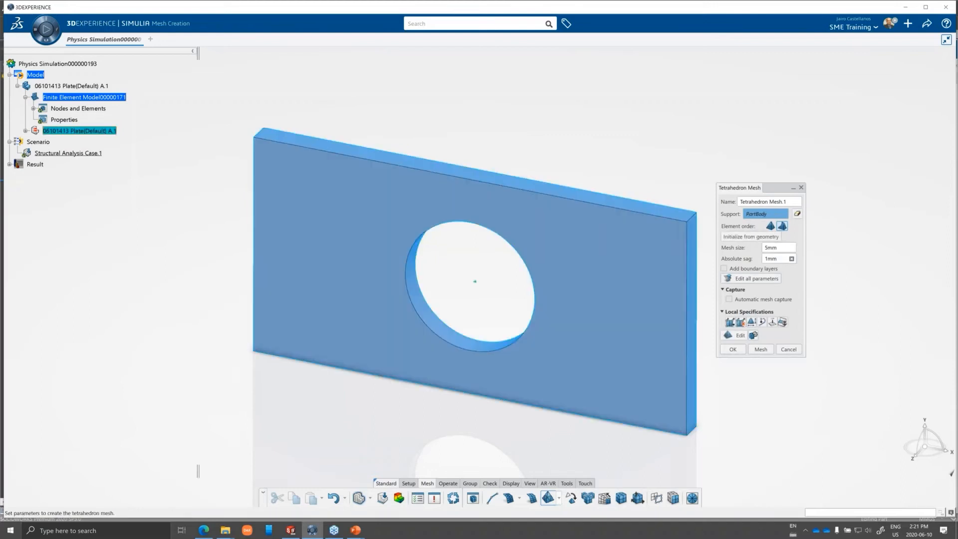
pyautogui.doubleClick(772, 252)
pyautogui.write('20')
pyautogui.click(760, 350)
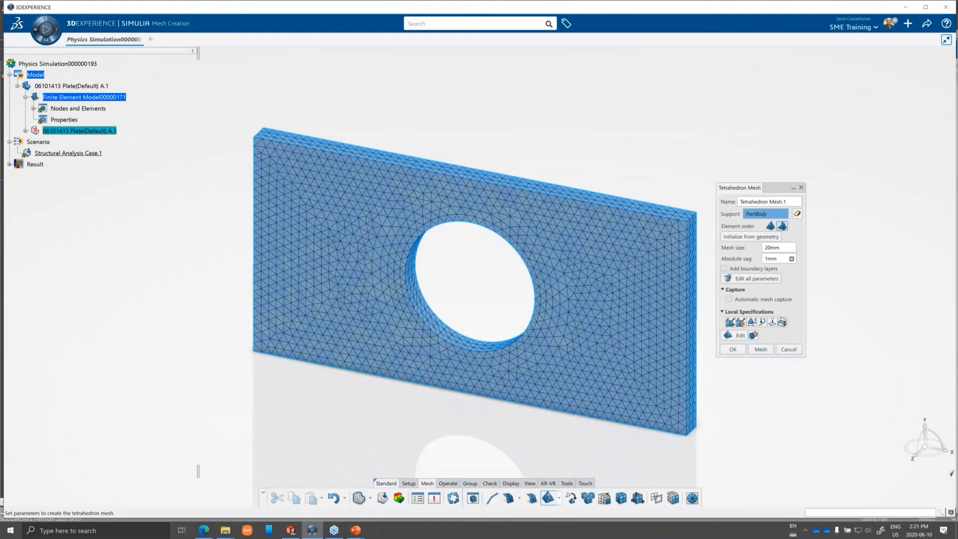
# Add a local mesh size of 4 mm with 1 mm absolute sag on the hole's face, and remesh the plate.
pyautogui.click(751, 322)
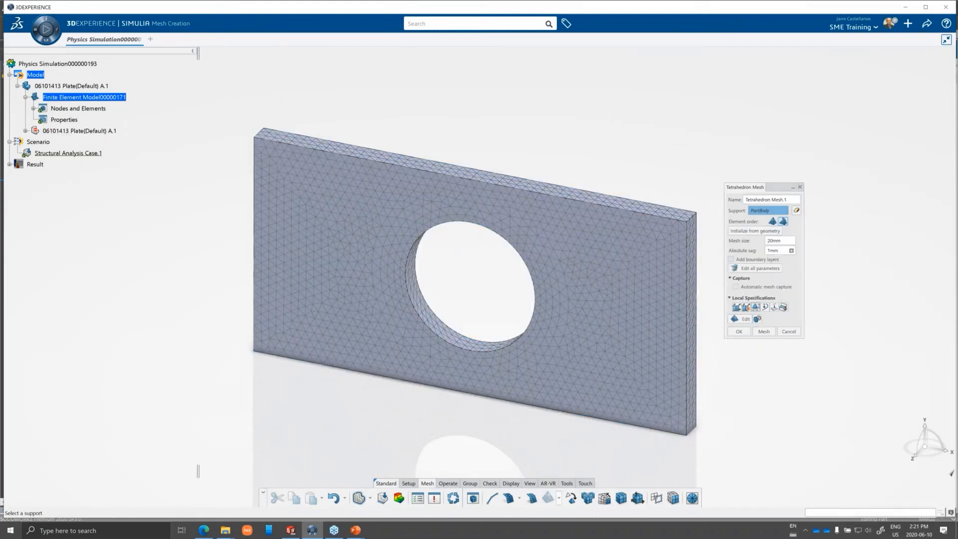
pyautogui.click(461, 338)
pyautogui.moveTo(570, 223); pyautogui.dragTo(561, 223)
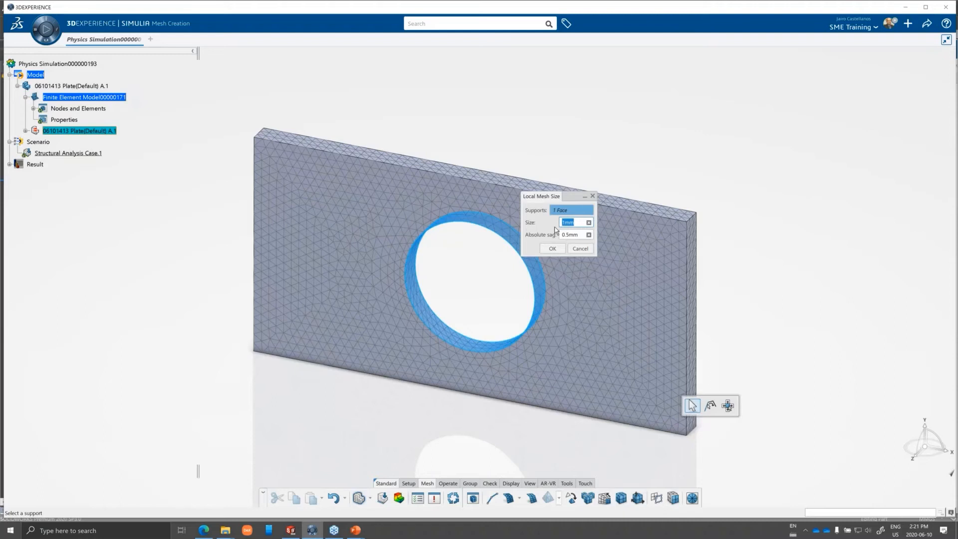
pyautogui.write('4')
pyautogui.press('Tab')
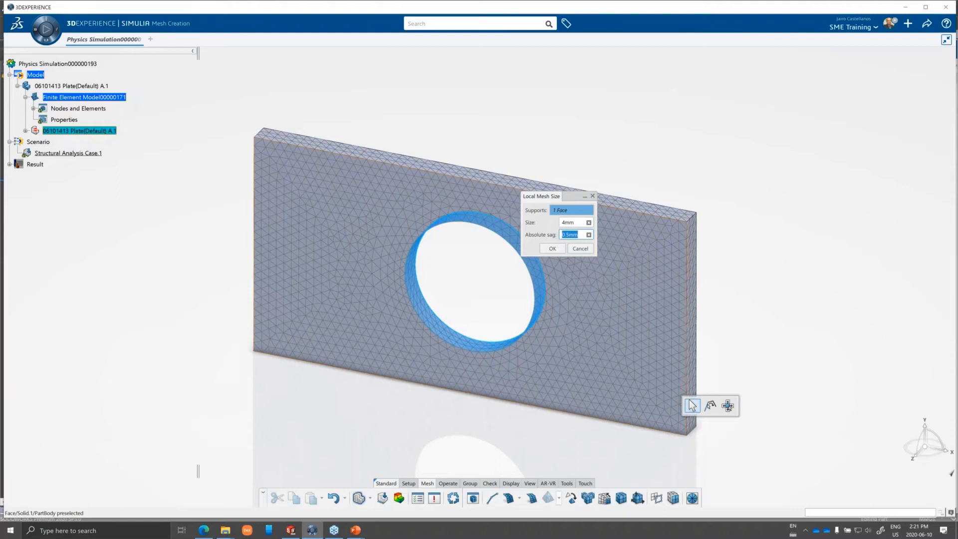
pyautogui.write('1')
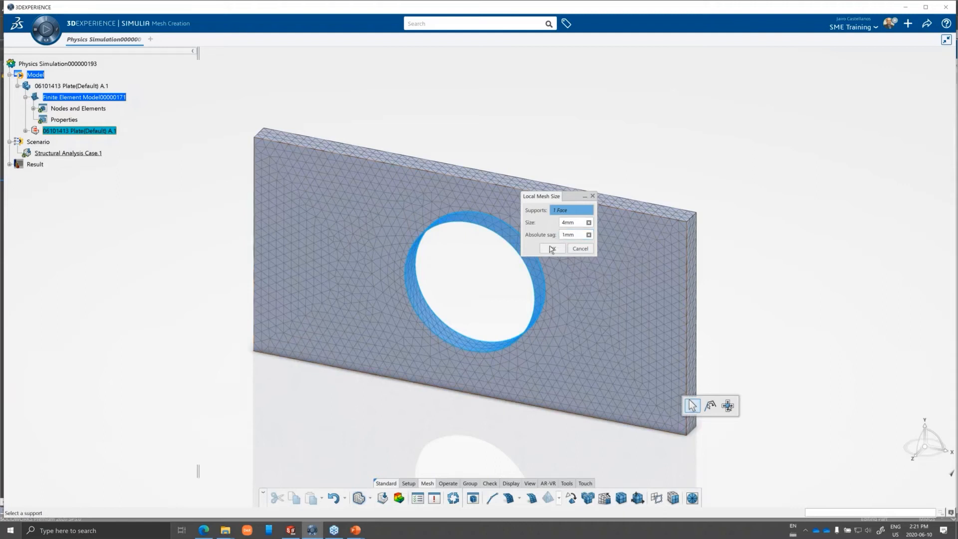
pyautogui.click(552, 249)
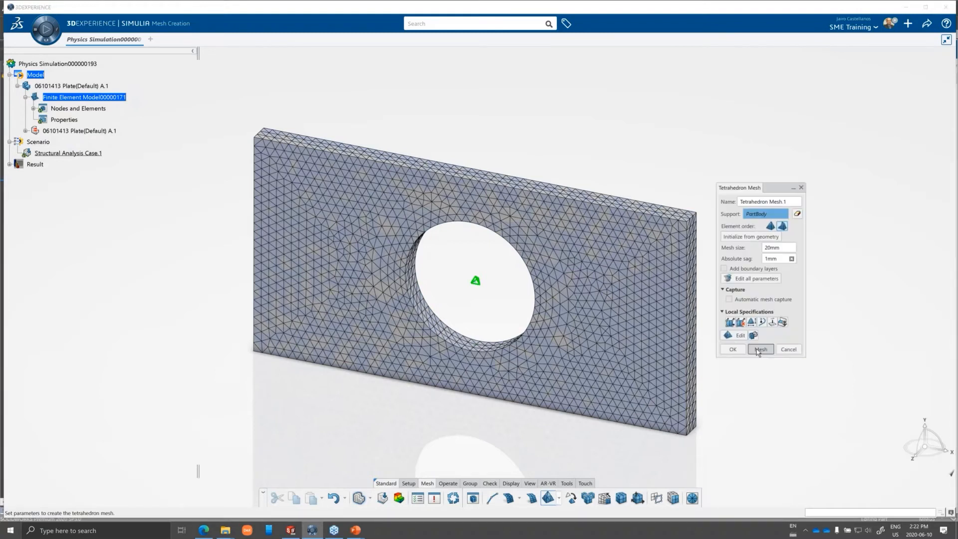
pyautogui.click(760, 349)
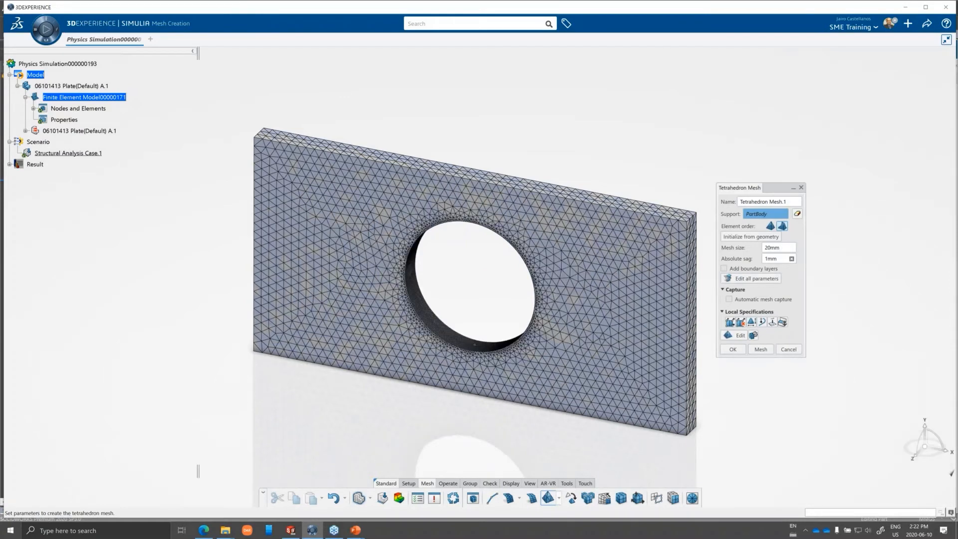
pyautogui.click(731, 349)
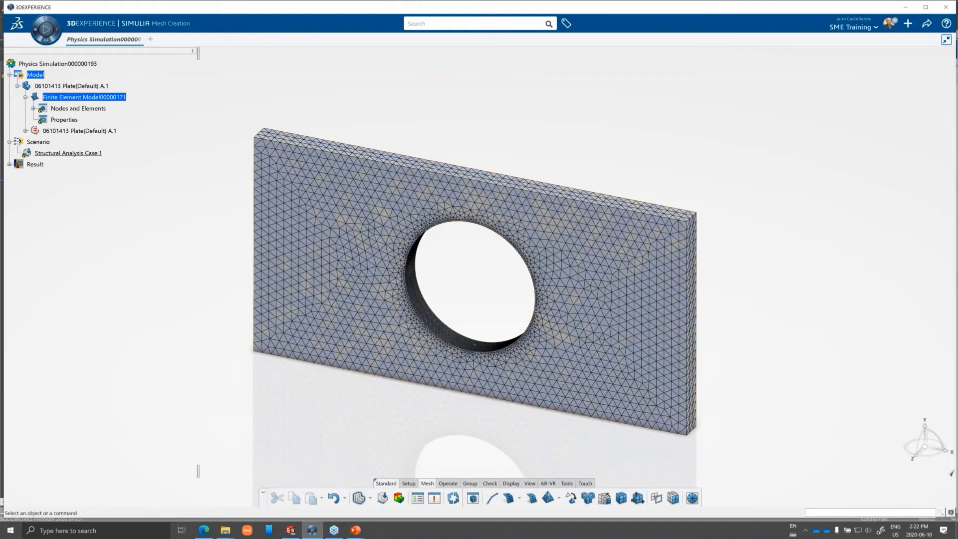
# Switch to structural model creation and review the simulation properties of DS-Standard Steel in the Material Palette.
pyautogui.click(371, 499)
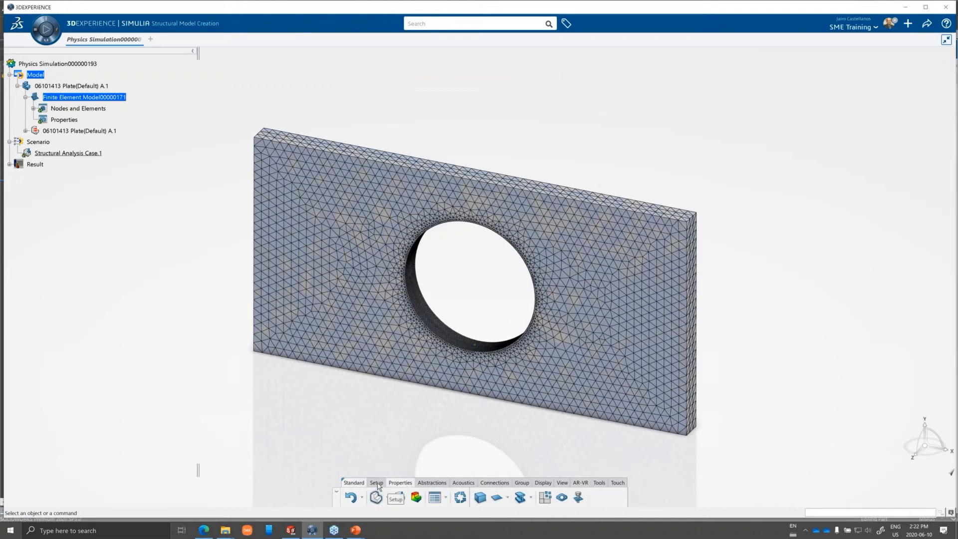
pyautogui.click(378, 484)
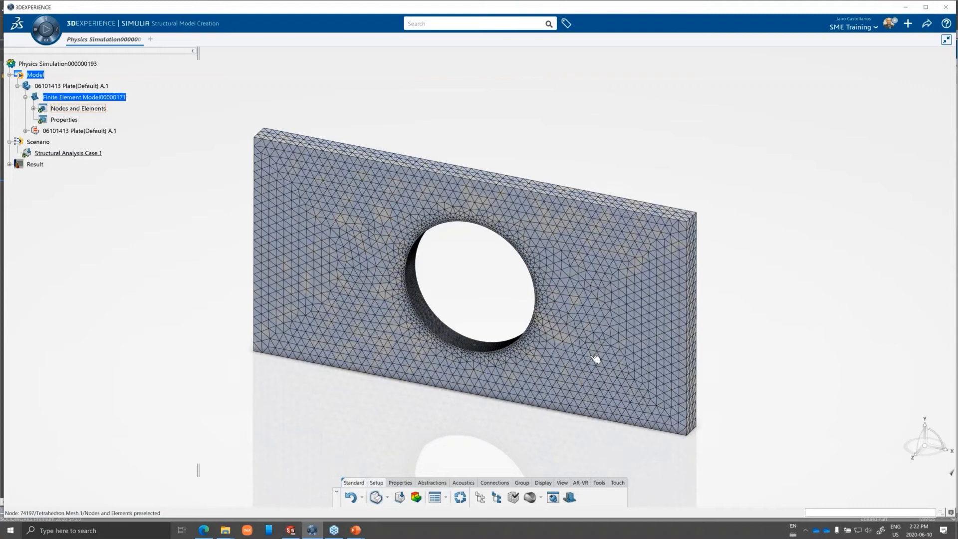
pyautogui.click(541, 497)
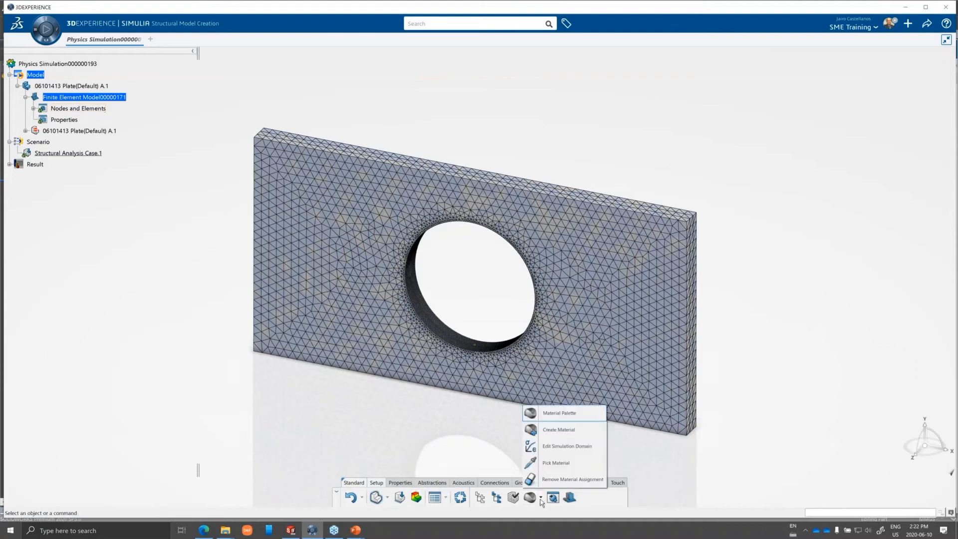
pyautogui.click(555, 414)
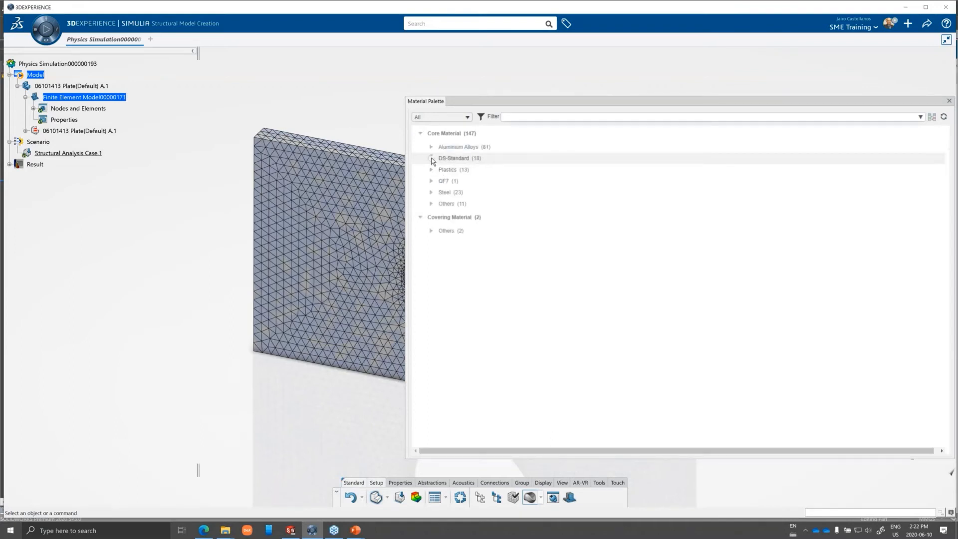
pyautogui.click(432, 159)
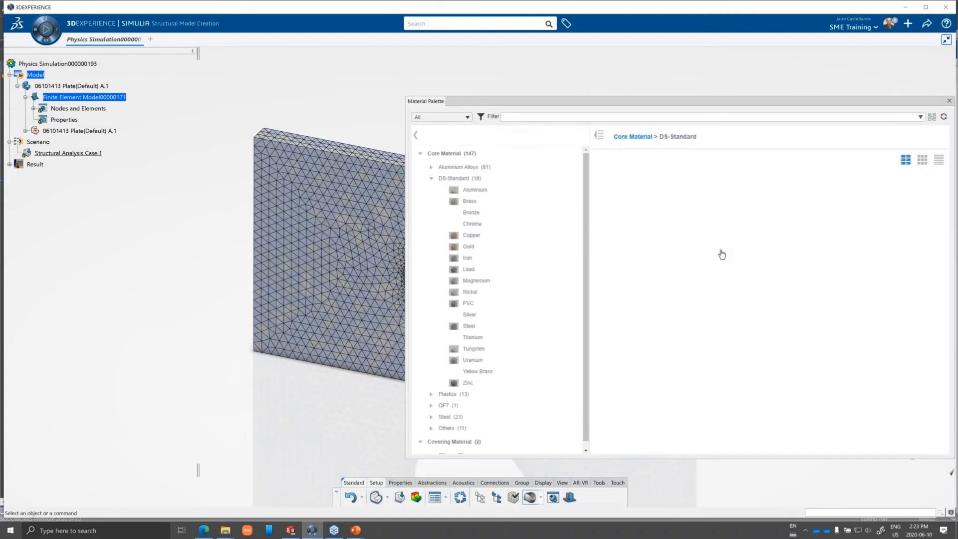
pyautogui.click(468, 327)
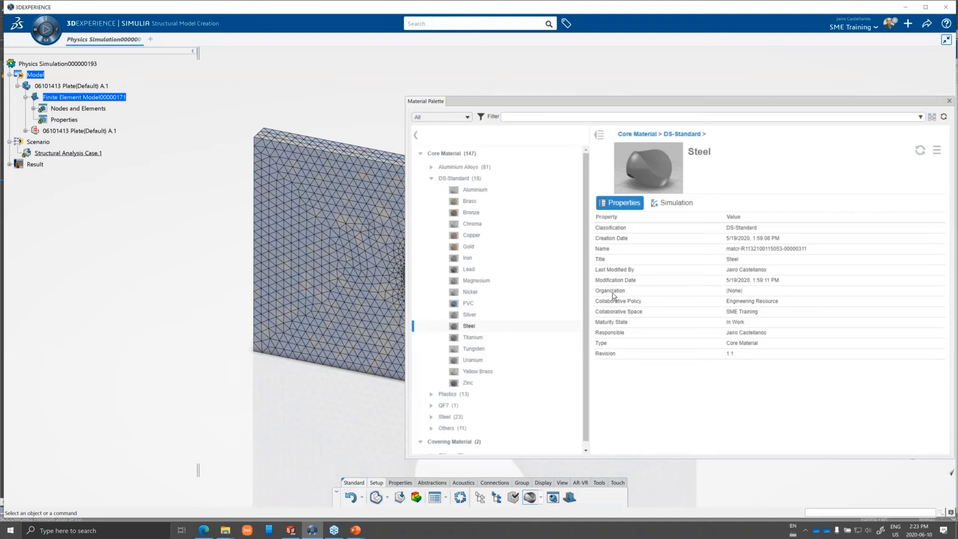
pyautogui.click(677, 204)
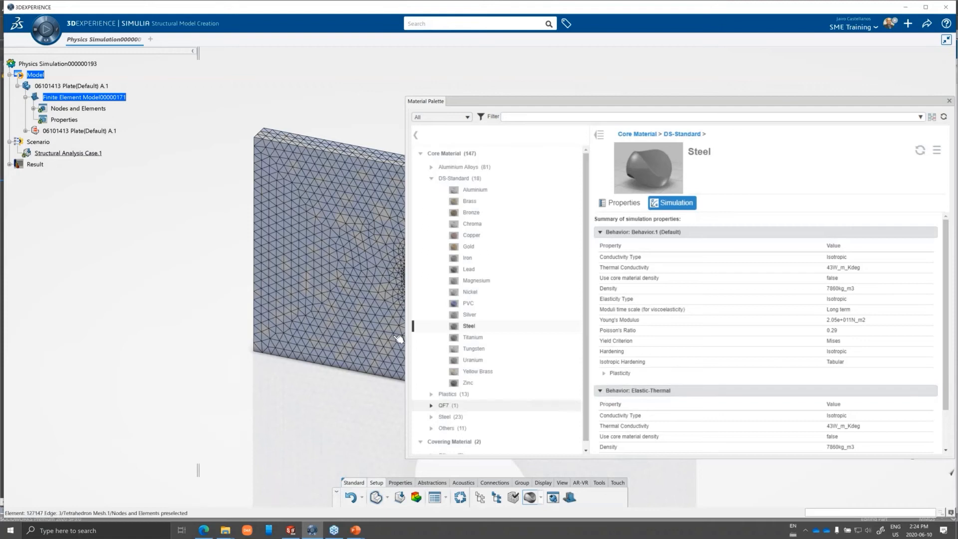
# Try to apply the Steel material directly to the plate, and close the Material Palette.
pyautogui.click(339, 302)
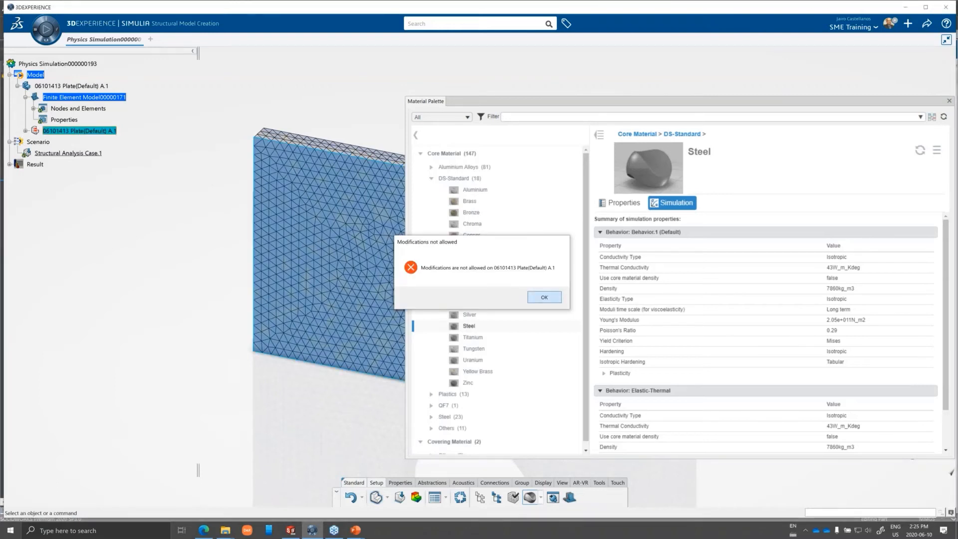
pyautogui.click(545, 298)
pyautogui.moveTo(798, 101); pyautogui.dragTo(783, 90)
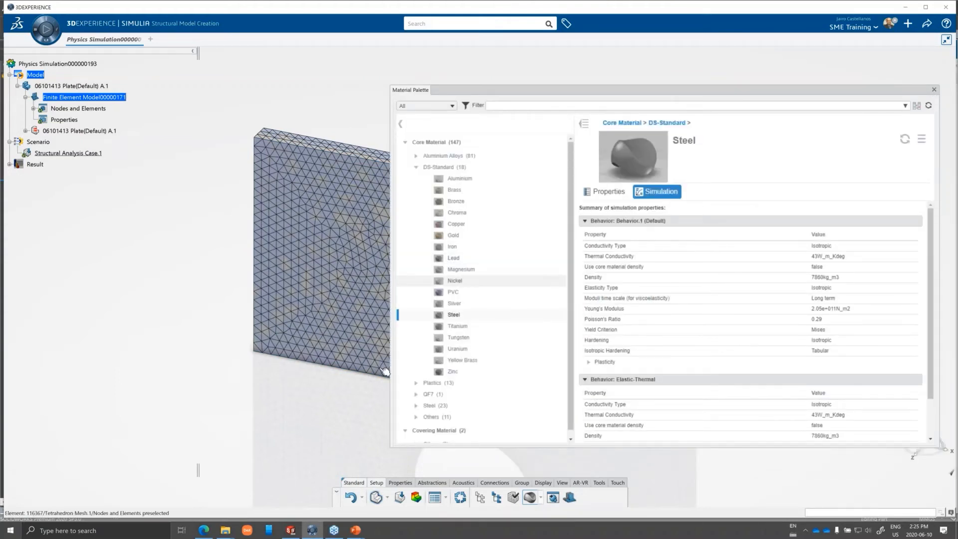
pyautogui.click(934, 90)
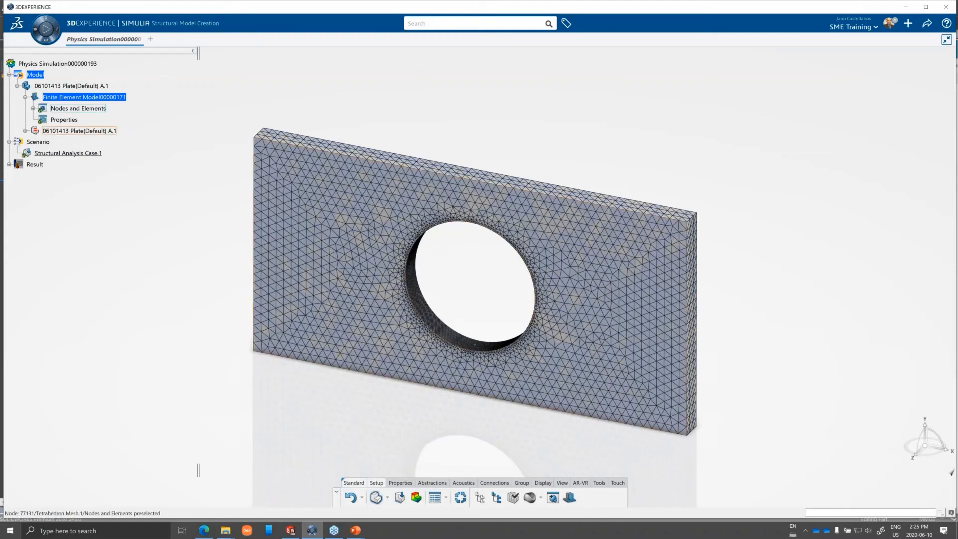
# Create a solid section on the plate body and assign it Steel from the DS-Standard core materials.
pyautogui.click(399, 483)
pyautogui.click(479, 499)
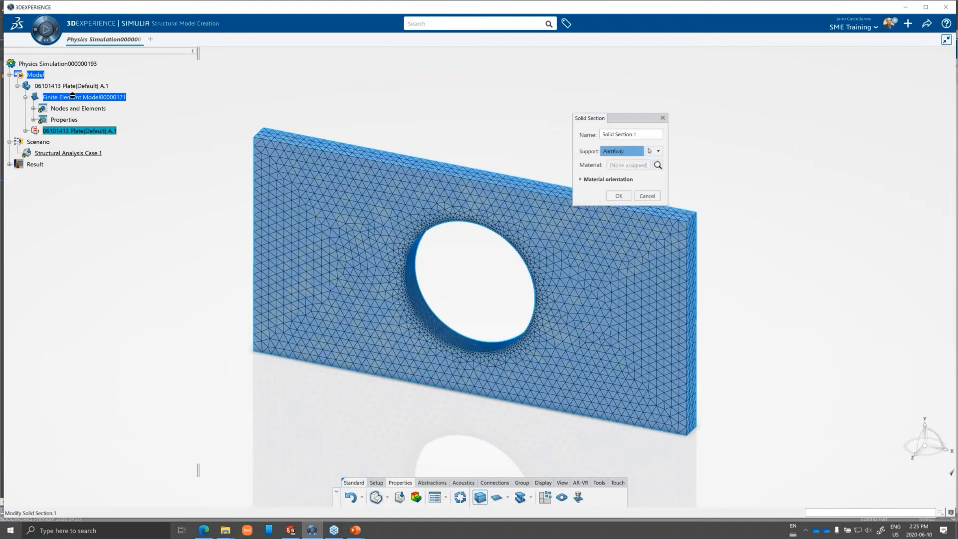
pyautogui.click(657, 165)
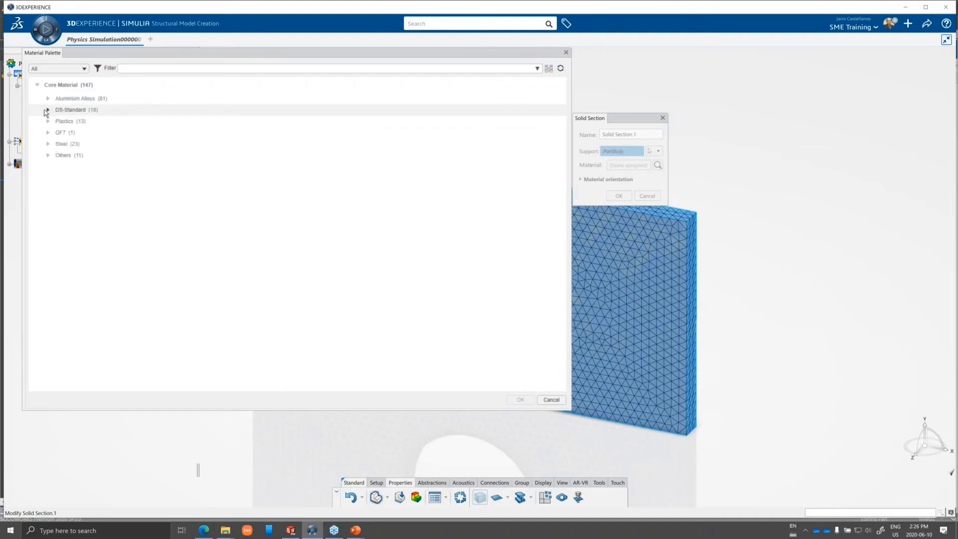
pyautogui.click(47, 111)
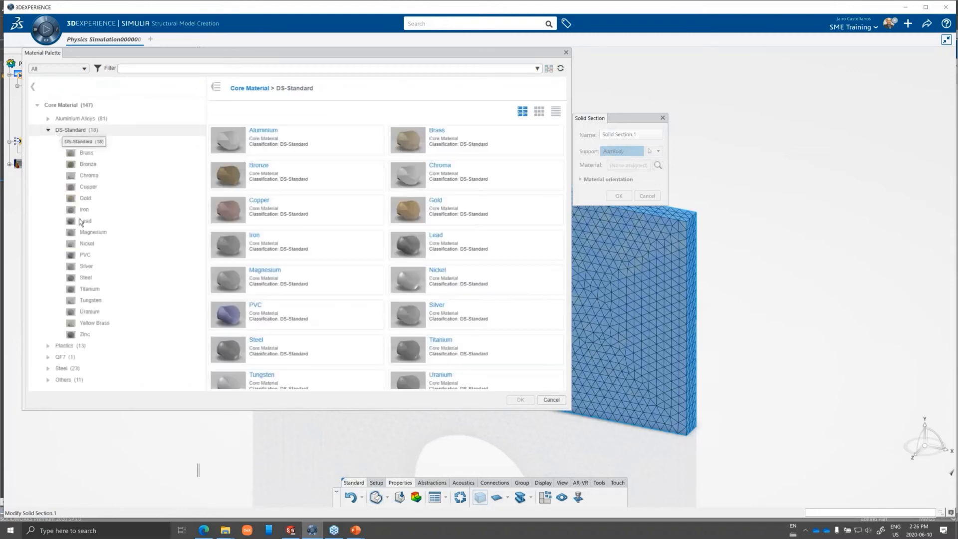
pyautogui.click(86, 278)
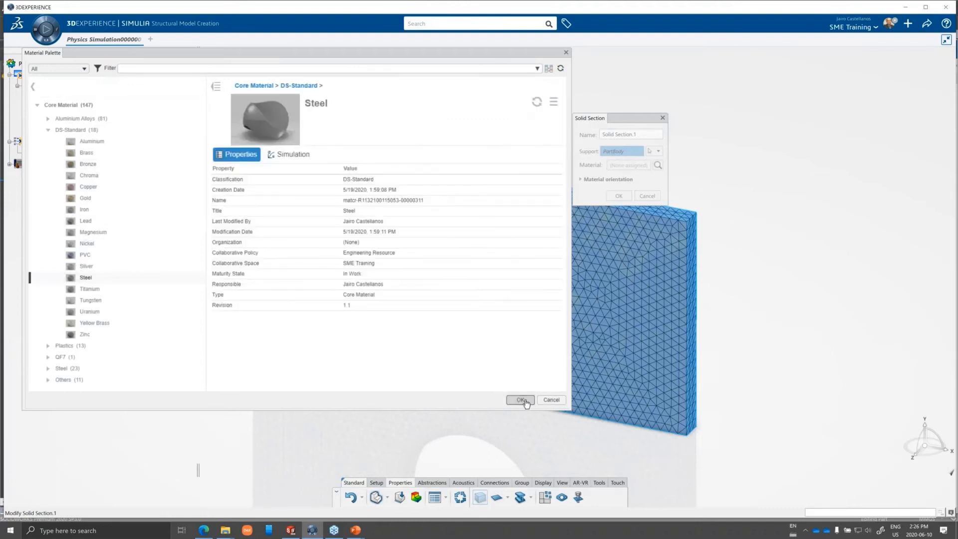
pyautogui.click(527, 402)
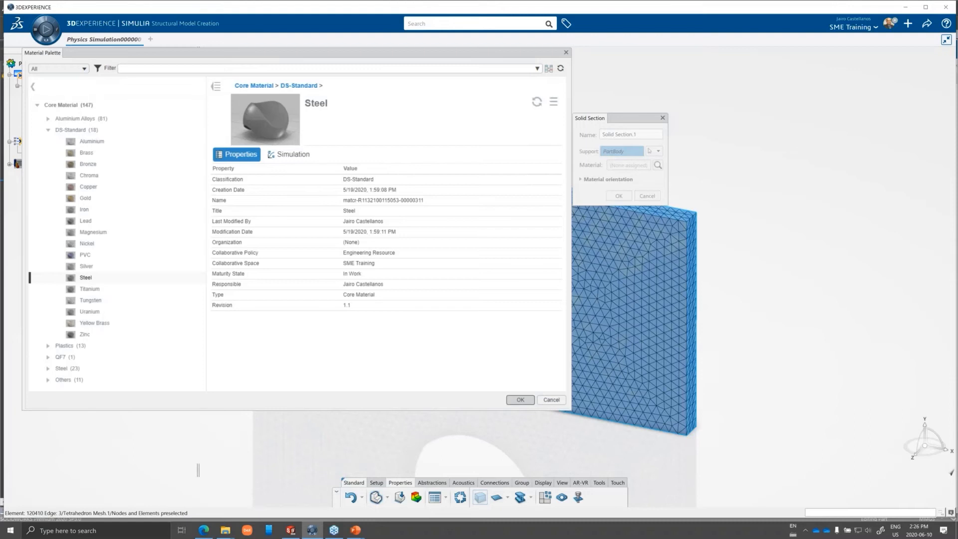
pyautogui.click(520, 399)
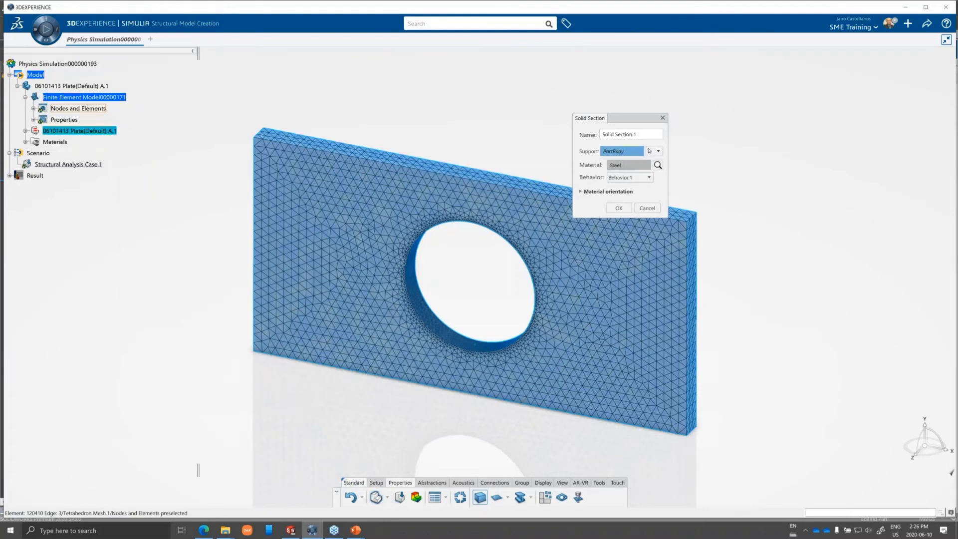
# Confirm the solid section with Behavior.1 as its material behavior, and switch back to structural scenario creation.
pyautogui.click(633, 178)
pyautogui.click(626, 187)
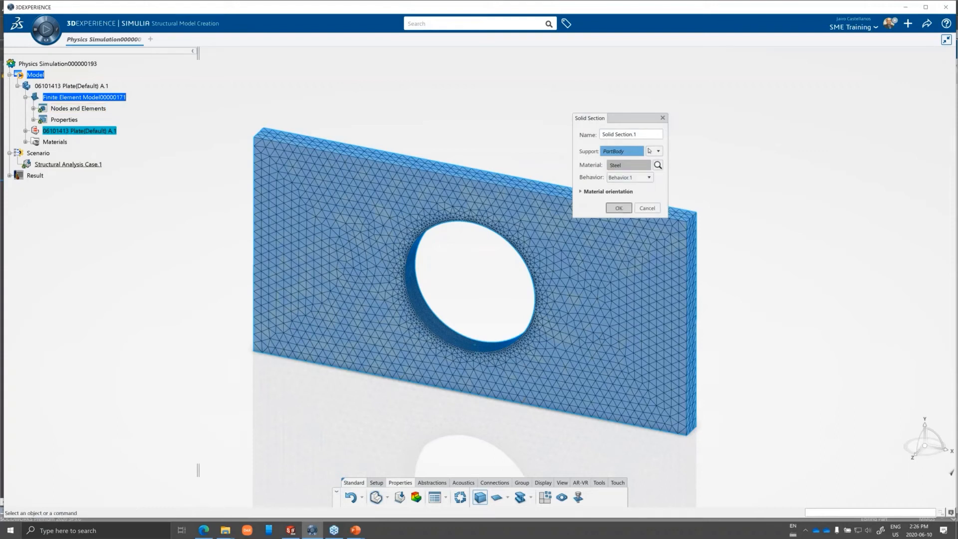
pyautogui.press('Return')
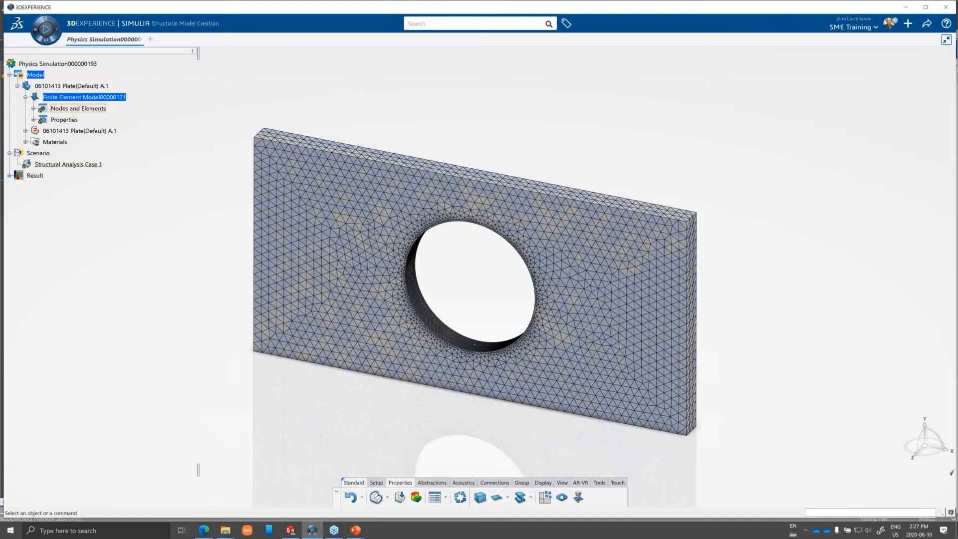
pyautogui.click(400, 497)
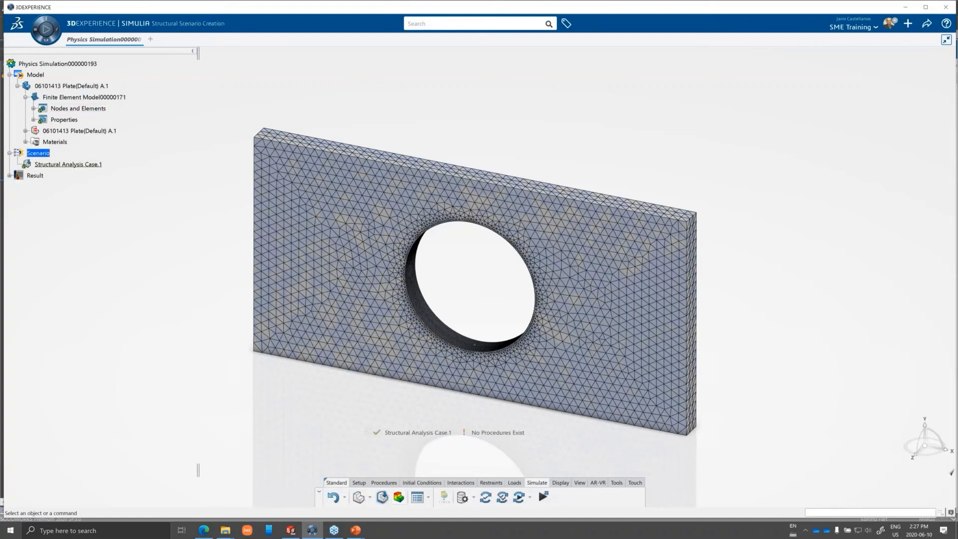
# Add a static step to the structural analysis case with a 1 s step time, 1000 maximum increments and automatic time incrementation.
pyautogui.click(384, 483)
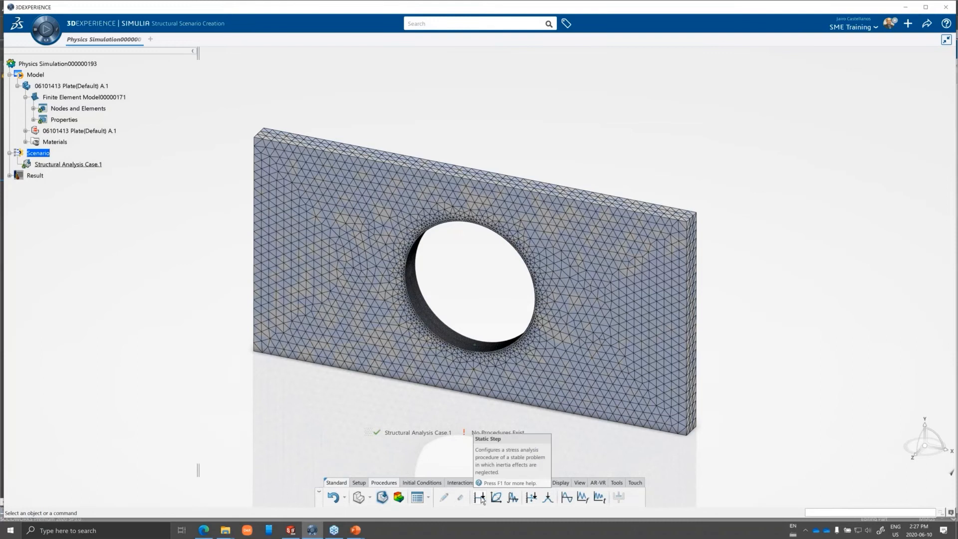
pyautogui.click(480, 498)
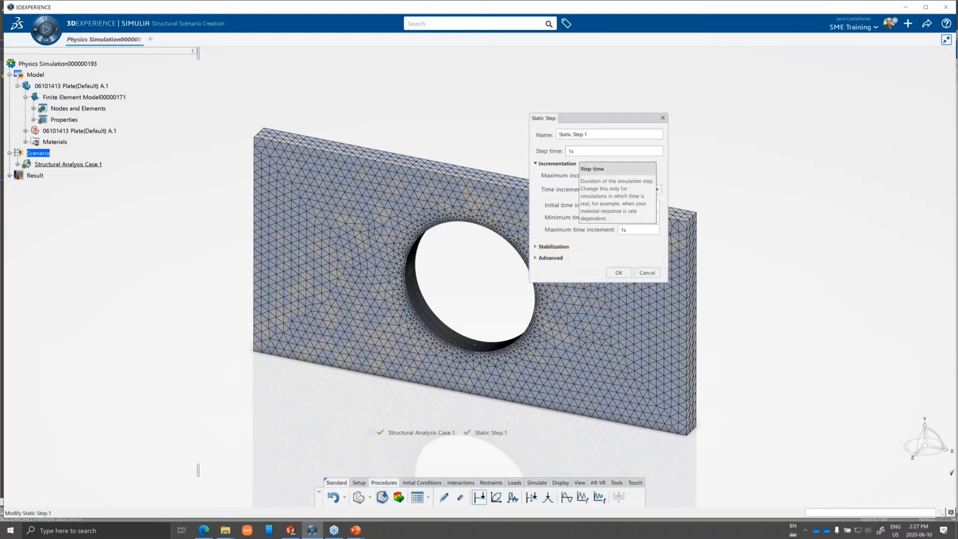
pyautogui.click(622, 275)
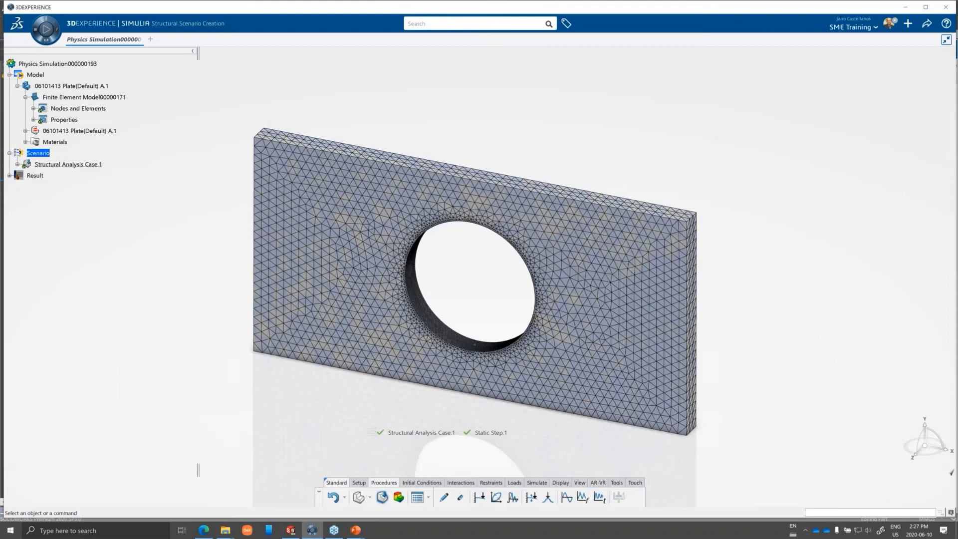
pyautogui.click(606, 350)
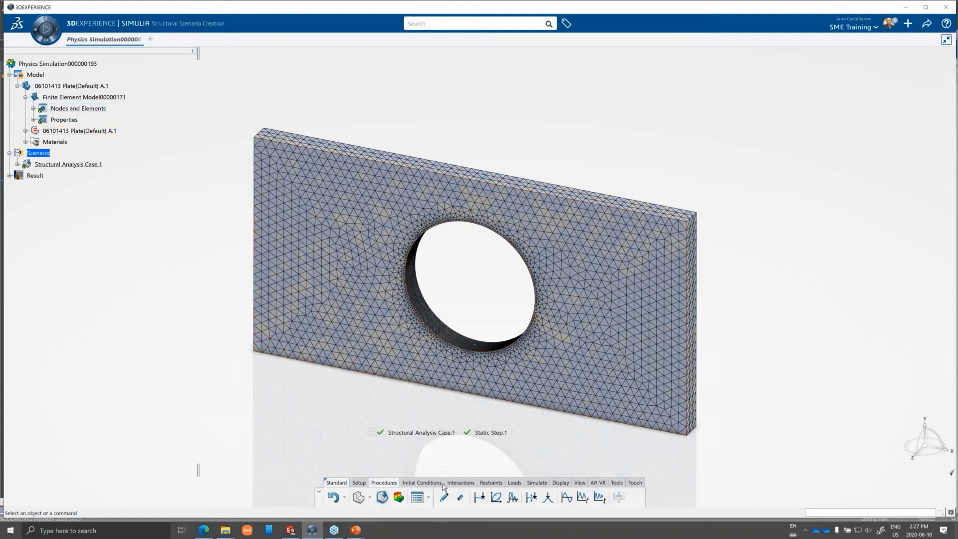
# Apply a clamp restraint to the plate's narrow end face on the negative X side.
pyautogui.click(491, 483)
pyautogui.moveTo(492, 432); pyautogui.dragTo(435, 437, button='middle')
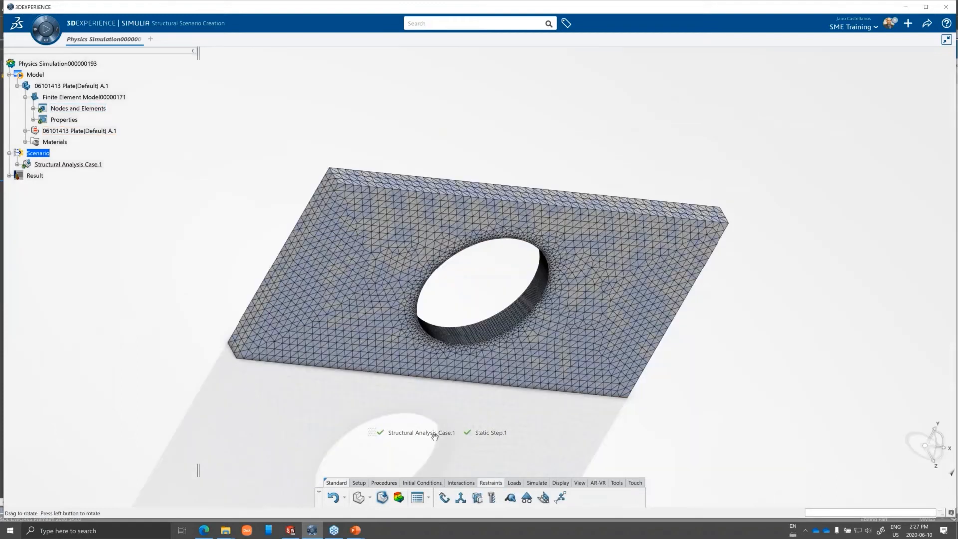
pyautogui.click(443, 498)
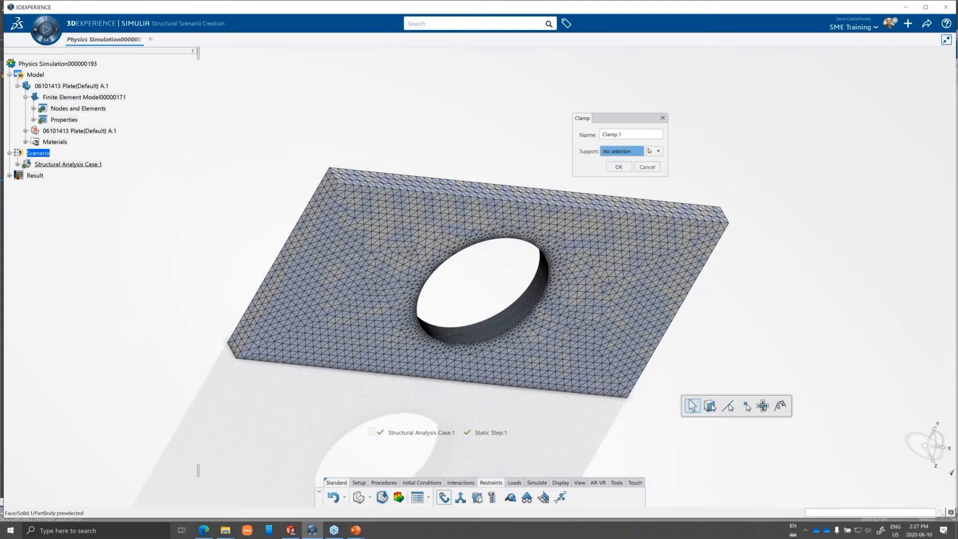
pyautogui.click(301, 231)
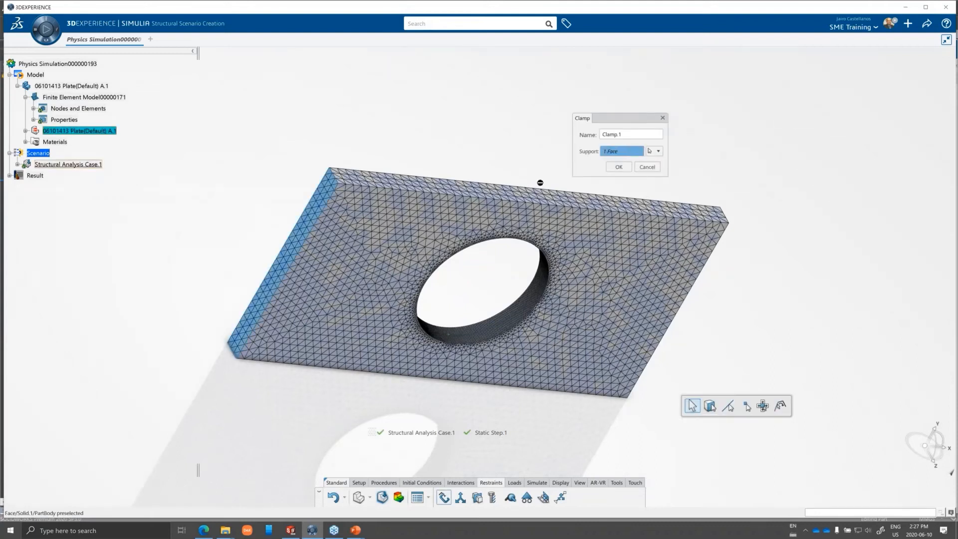
pyautogui.click(619, 167)
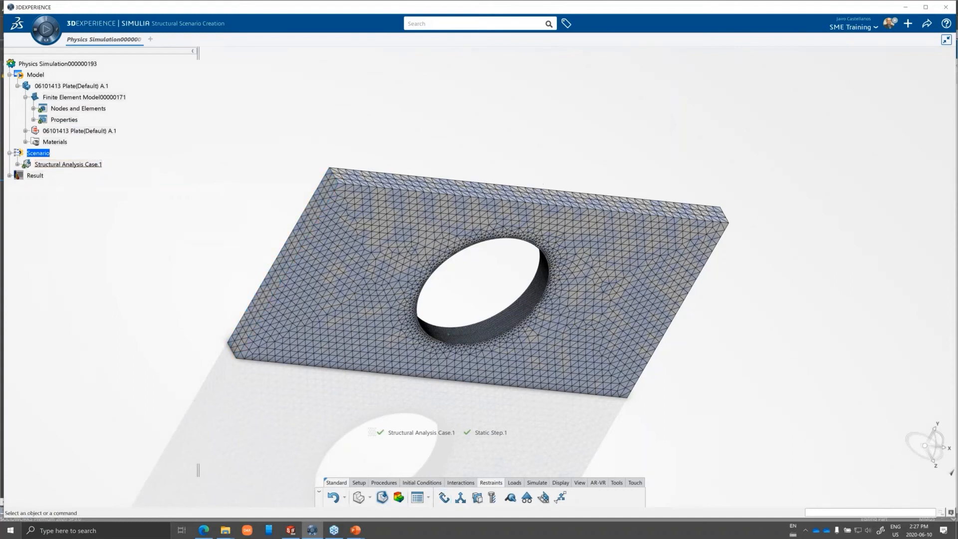
# Apply a 1000 N force in the global X direction to the plate's end face opposite the clamp.
pyautogui.moveTo(808, 355); pyautogui.dragTo(692, 322, button='middle')
pyautogui.click(514, 482)
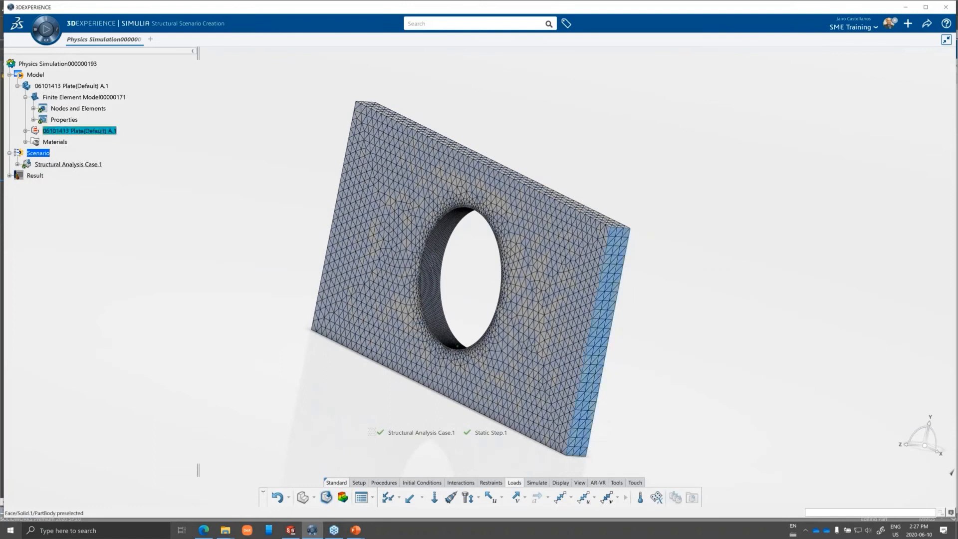
pyautogui.click(412, 499)
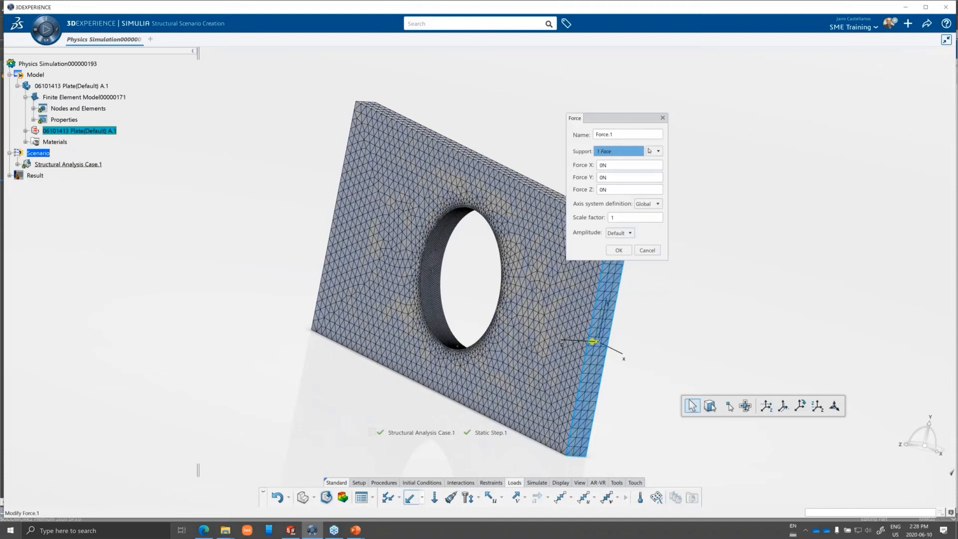
pyautogui.click(625, 169)
pyautogui.write('1000')
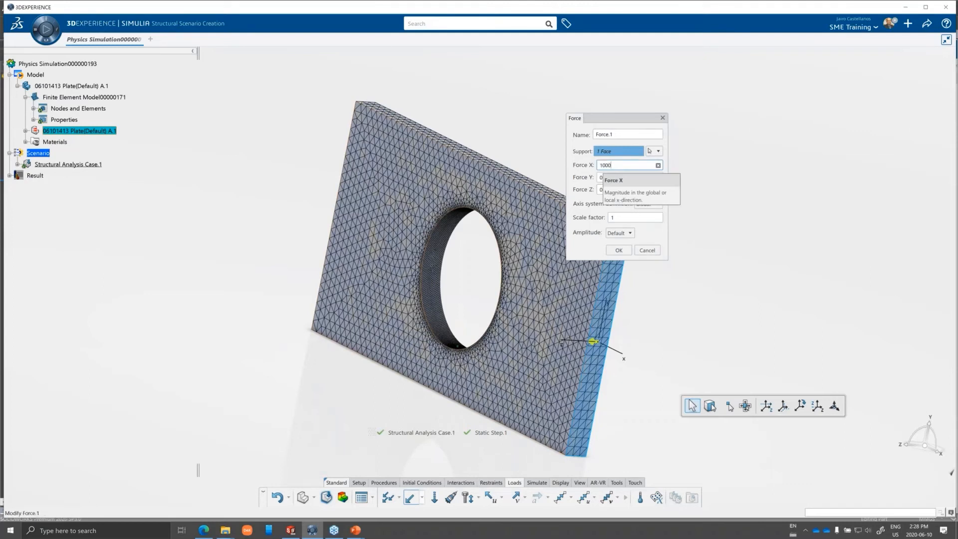
pyautogui.press('Return')
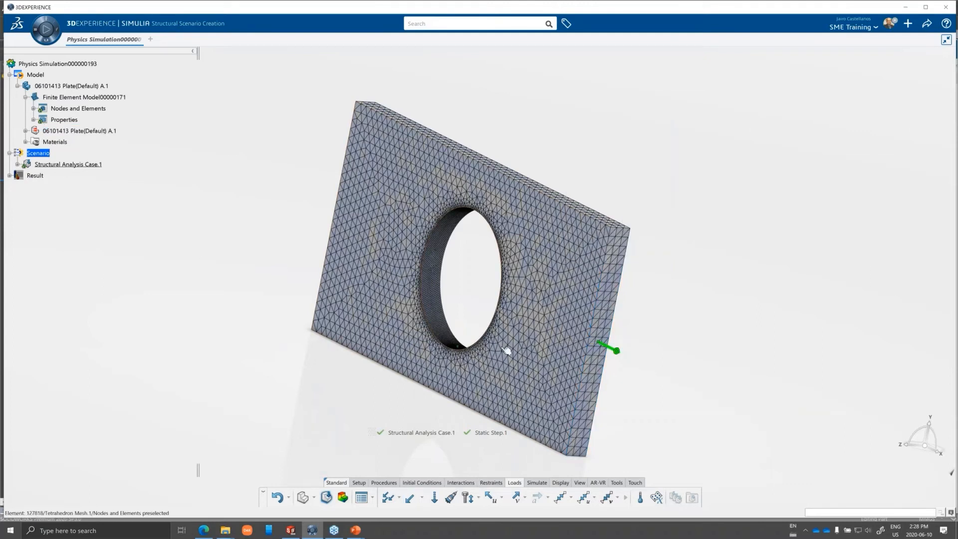
# Run the simulation at the Local interactive location with the Embedded license and 4 cores.
pyautogui.moveTo(506, 350); pyautogui.dragTo(509, 456, button='middle')
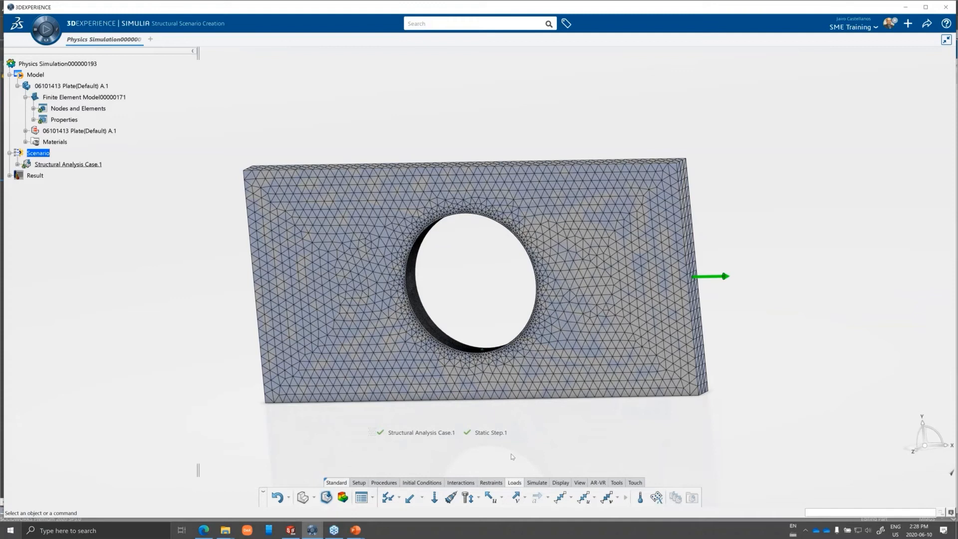
pyautogui.click(537, 483)
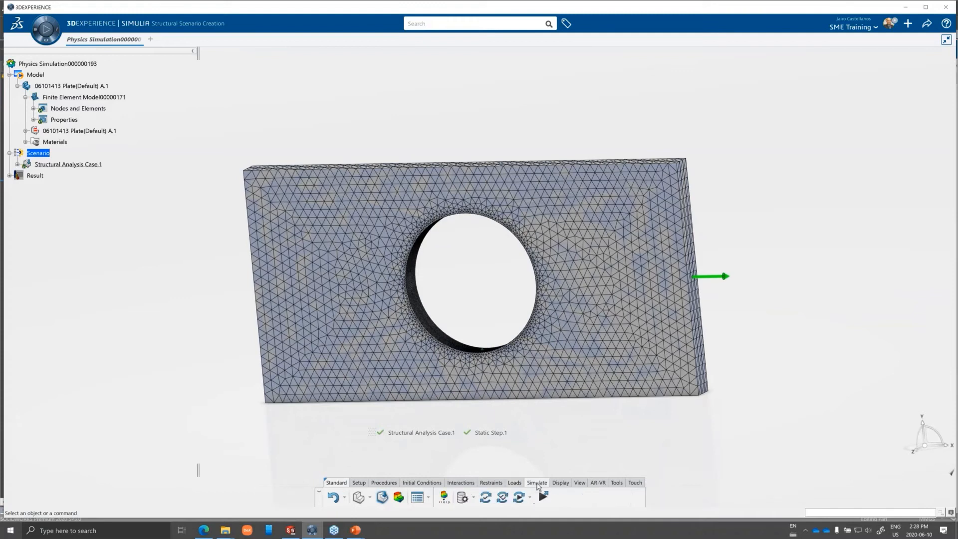
pyautogui.click(520, 497)
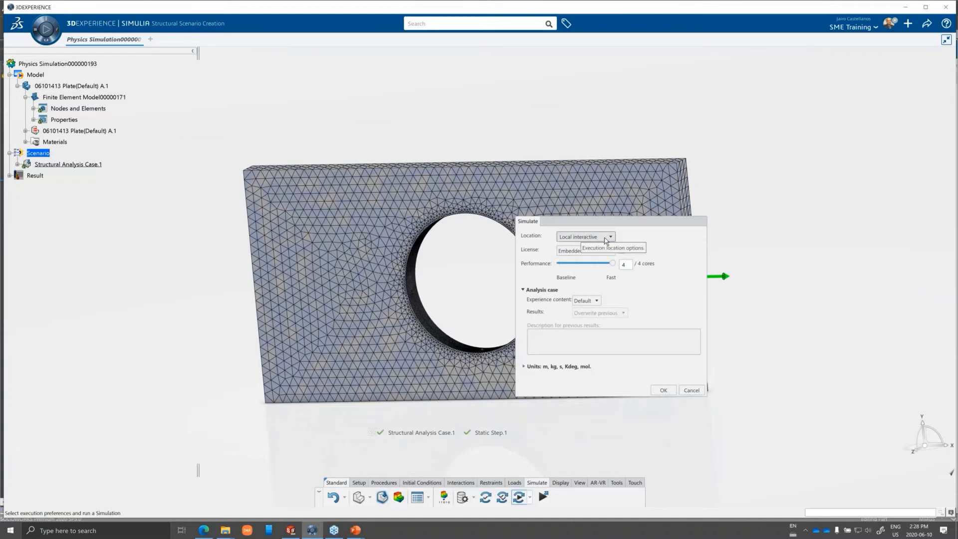
pyautogui.click(590, 237)
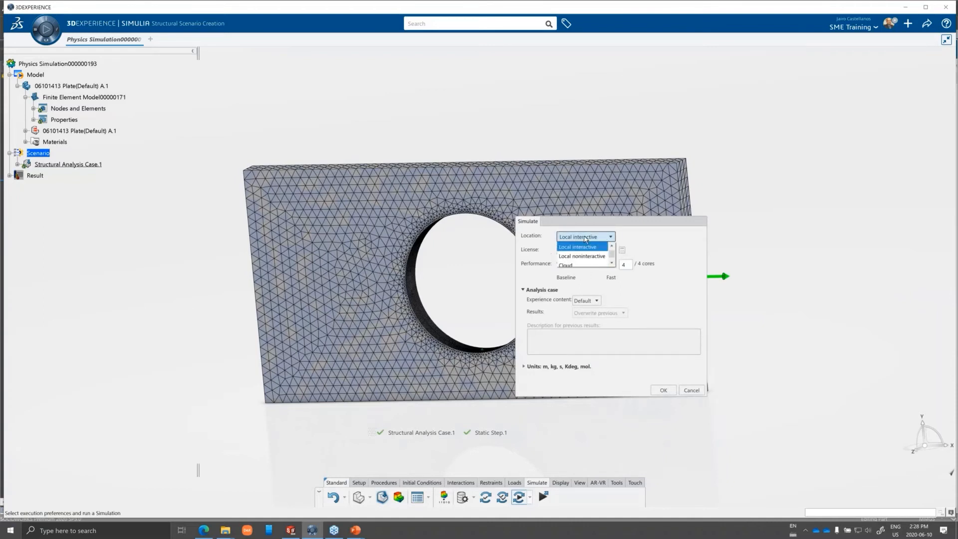
pyautogui.click(582, 247)
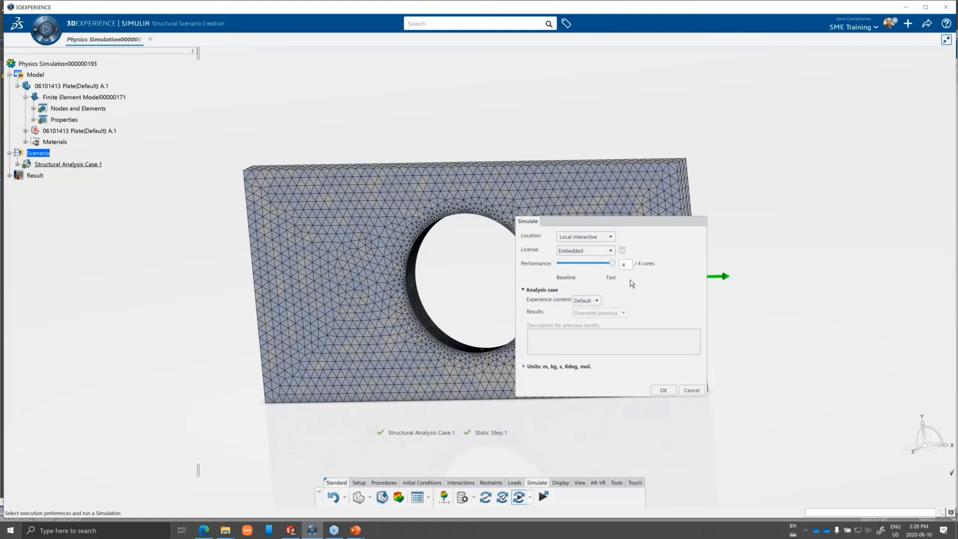
pyautogui.click(670, 393)
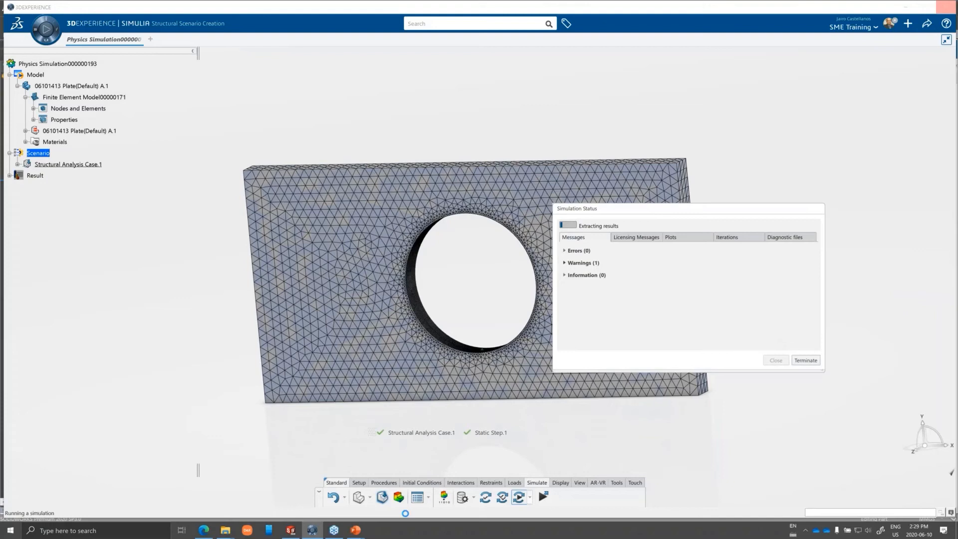
pyautogui.hotkey('alt', 'Tab')
pyautogui.hotkey('alt', 'Tab')
pyautogui.hotkey('alt', 'Tab')
pyautogui.hotkey('alt', 'Tab')
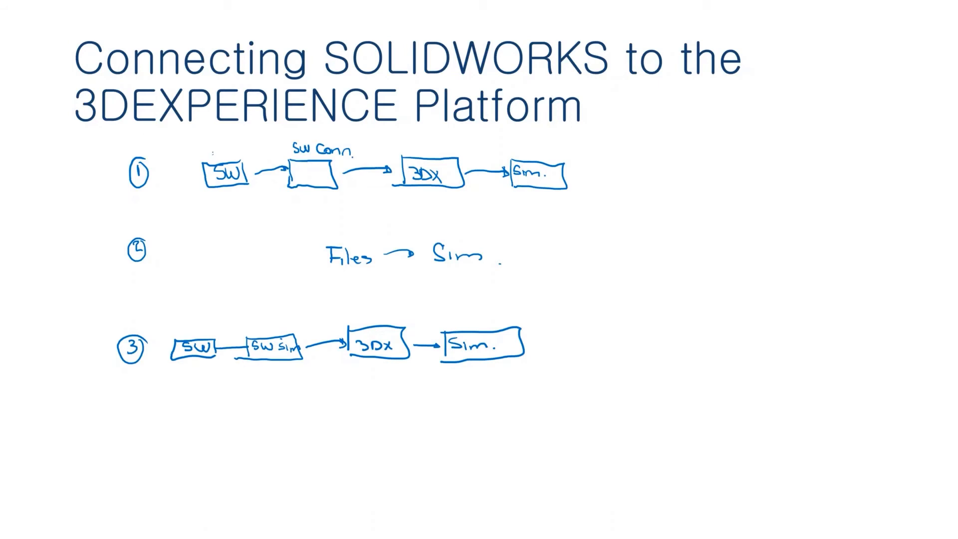
pyautogui.moveTo(213, 151); pyautogui.dragTo(227, 142)
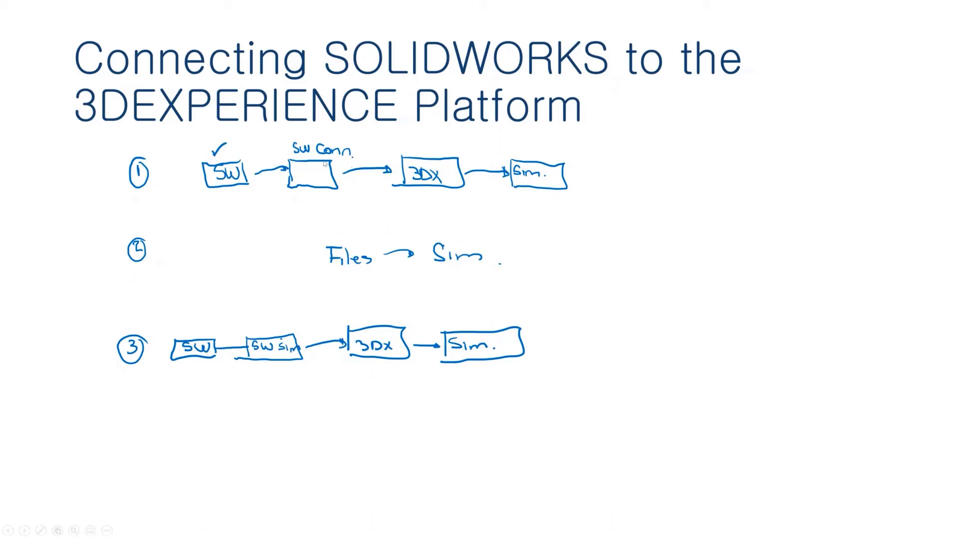
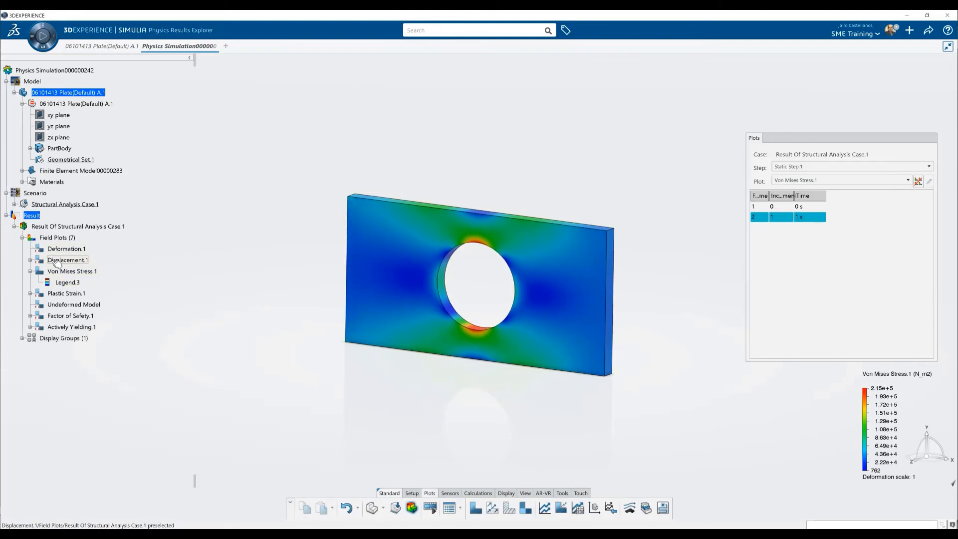
# Display the displacement plot of the structural analysis results, followed by the plastic strain plot.
pyautogui.doubleClick(57, 260)
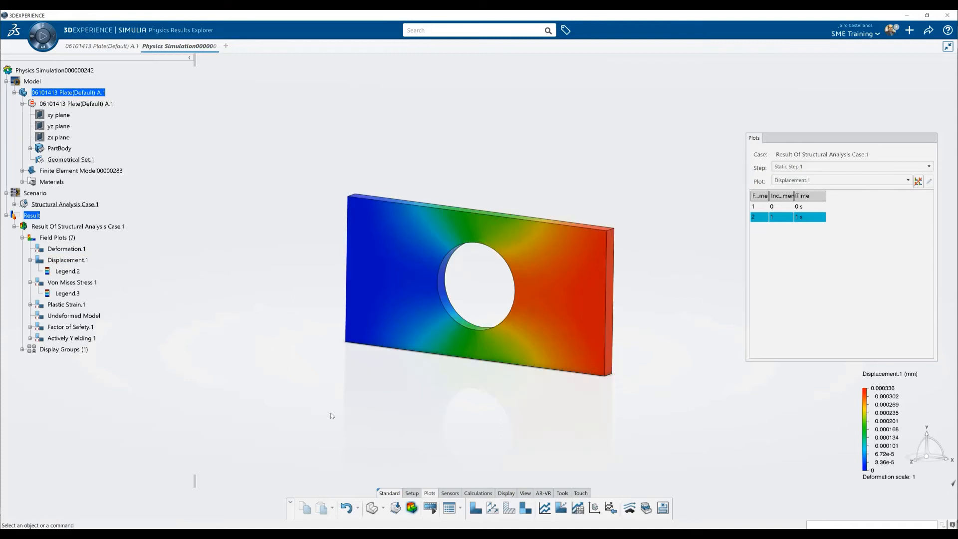
pyautogui.doubleClick(67, 305)
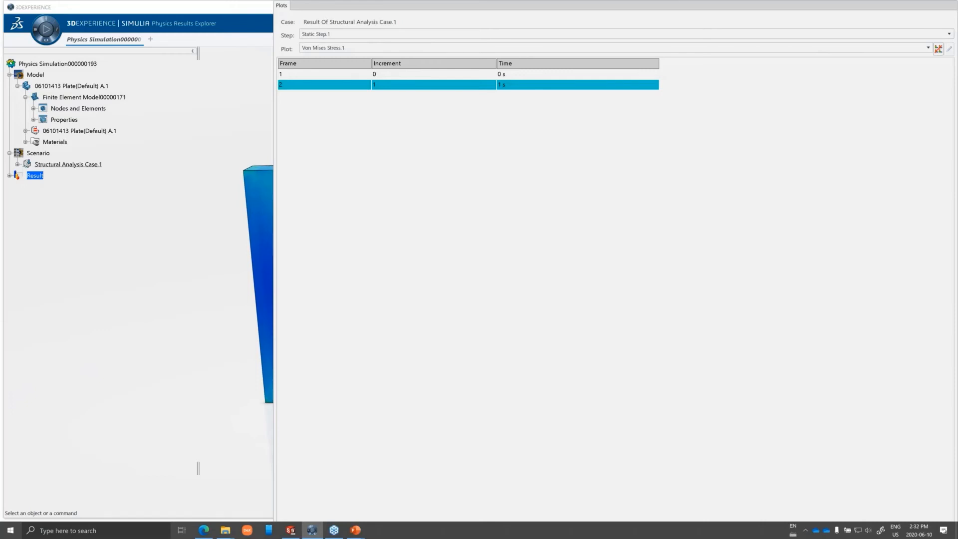
pyautogui.hotkey('alt', 'Tab')
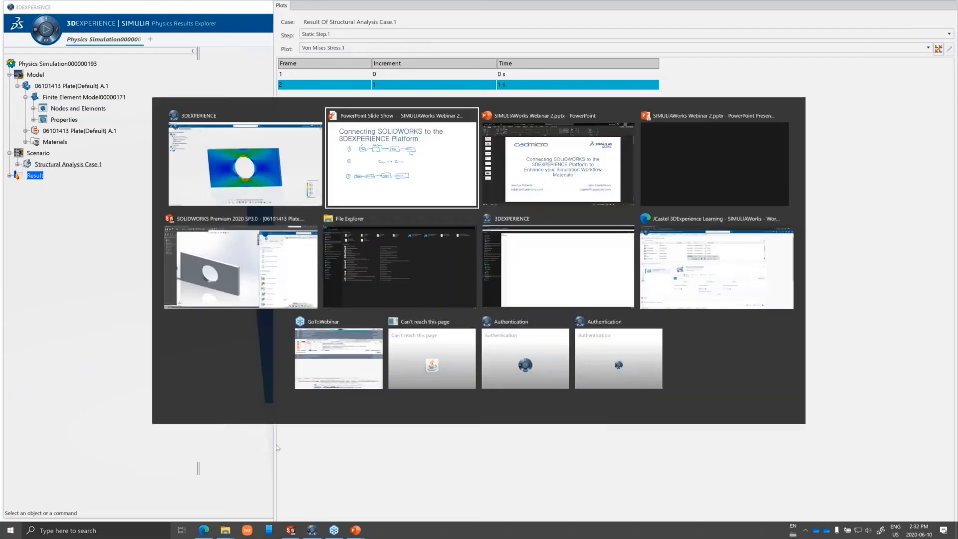
pyautogui.click(250, 174)
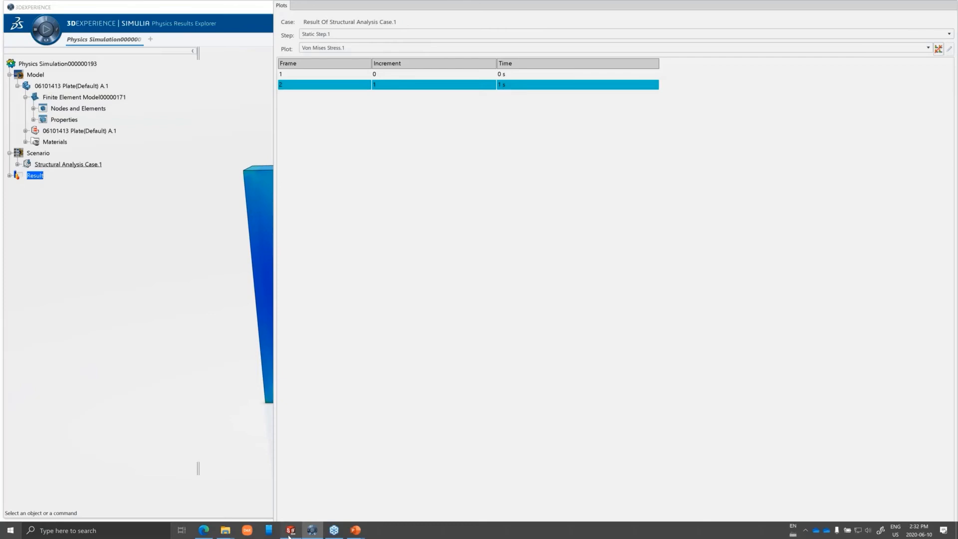
pyautogui.click(290, 531)
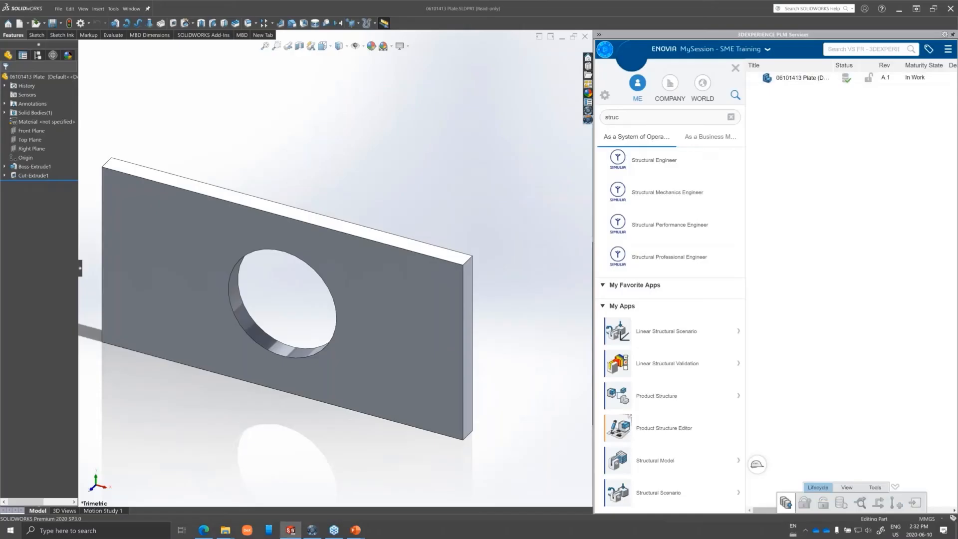
pyautogui.hotkey('alt', 'Tab')
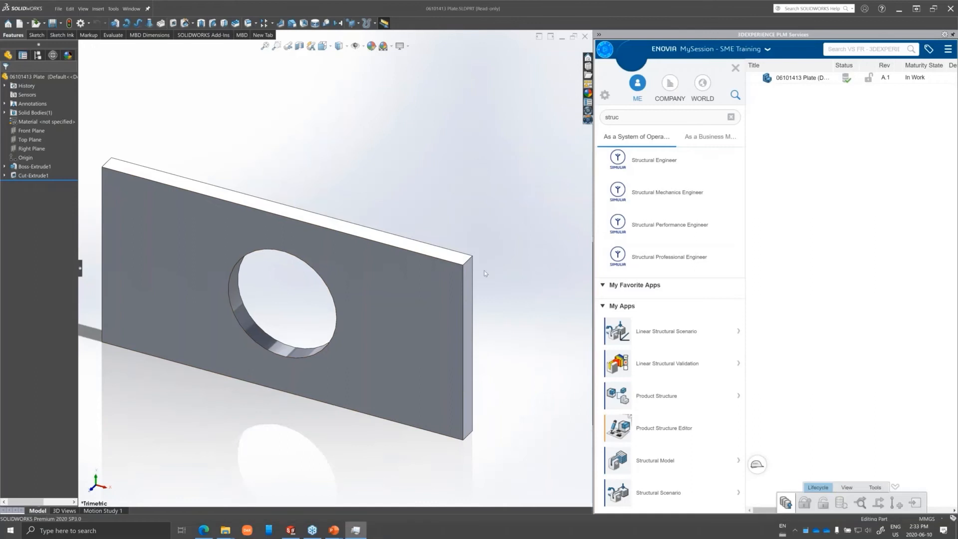
# End the PowerPoint slide show, discard its ink annotations, and clear the File Explorer window from view.
pyautogui.click(897, 11)
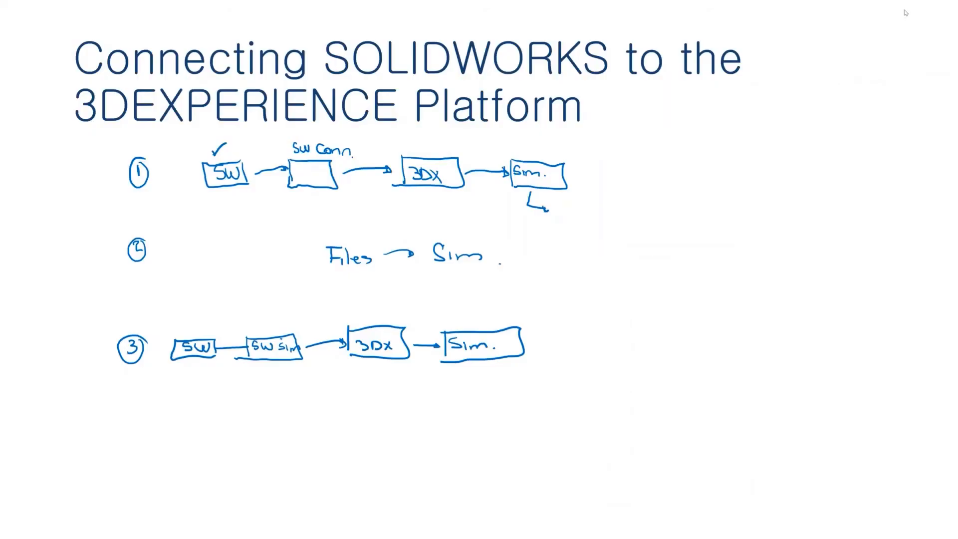
pyautogui.press('Escape')
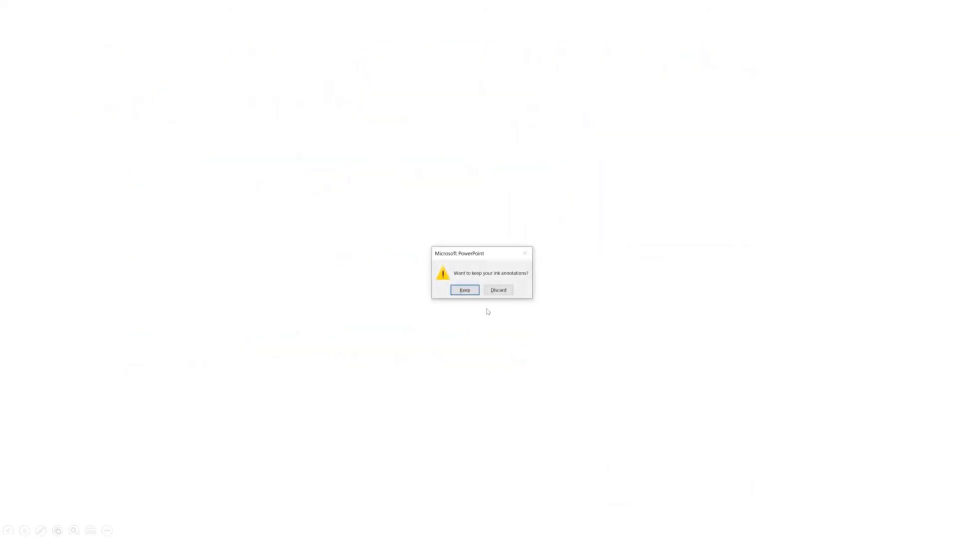
pyautogui.click(507, 292)
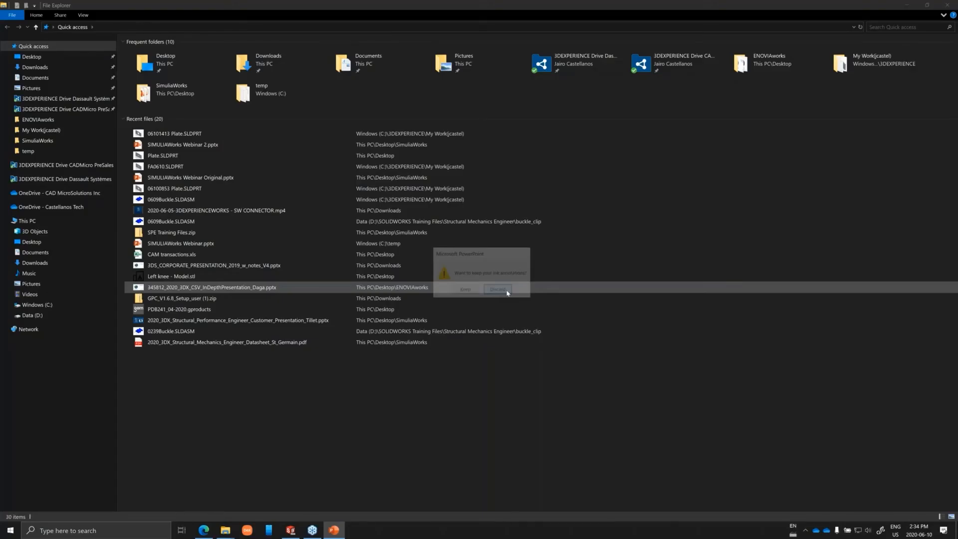
pyautogui.click(906, 4)
pyautogui.click(906, 4)
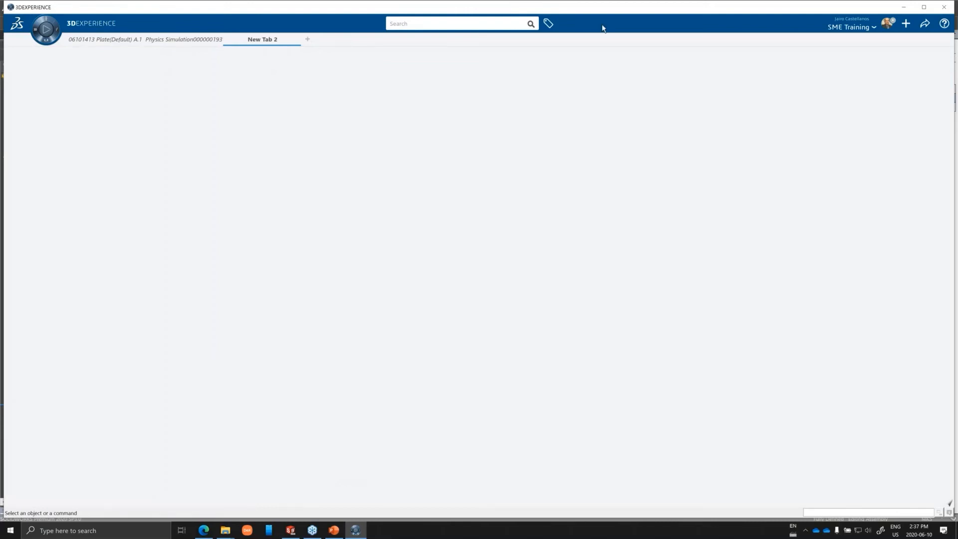
# Start a file import in 3DEXPERIENCE with the format set to SolidWorks (*.sldprt).
pyautogui.click(906, 24)
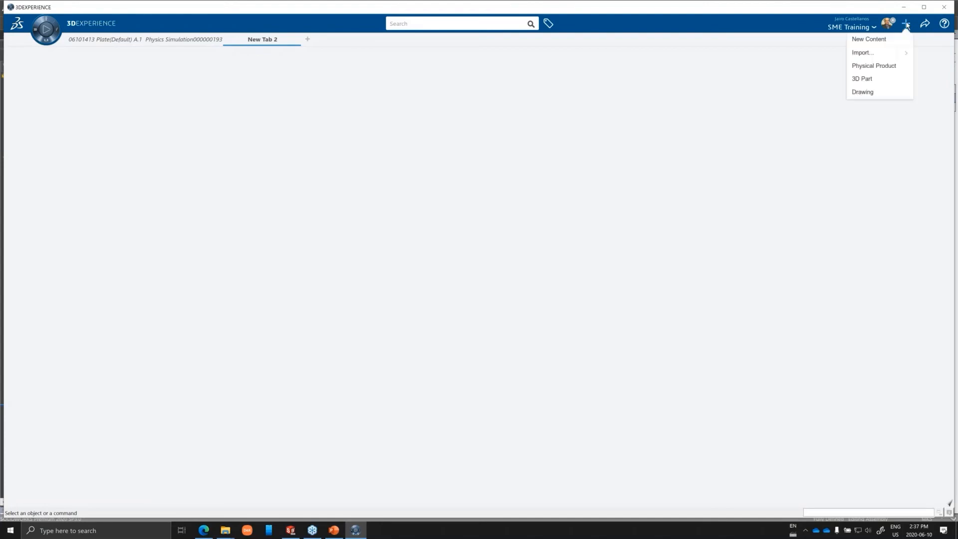
pyautogui.click(874, 53)
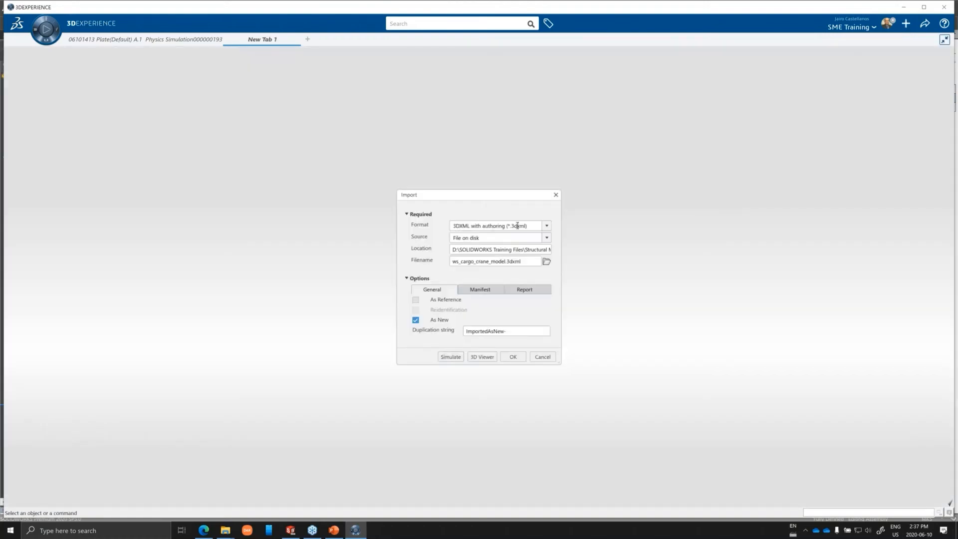
pyautogui.click(547, 227)
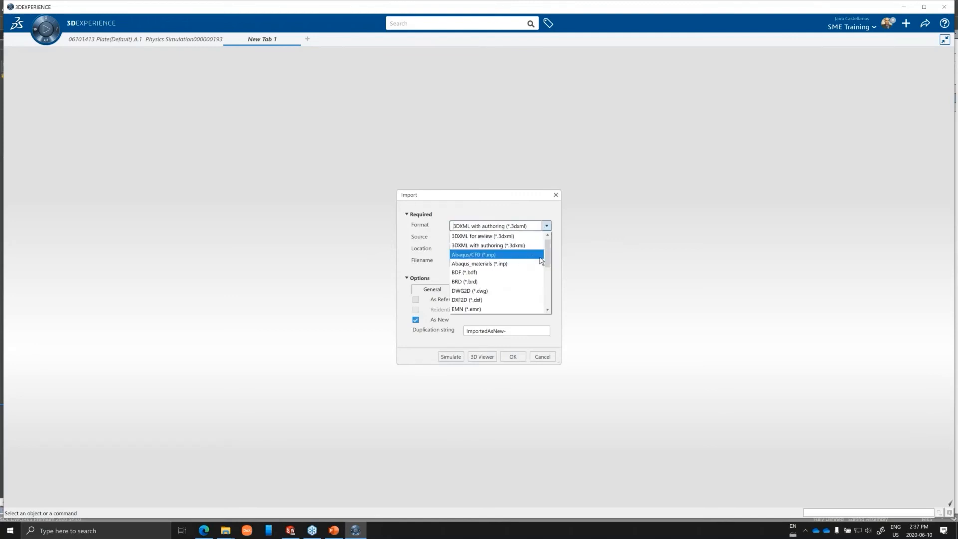
pyautogui.moveTo(547, 264); pyautogui.dragTo(546, 298)
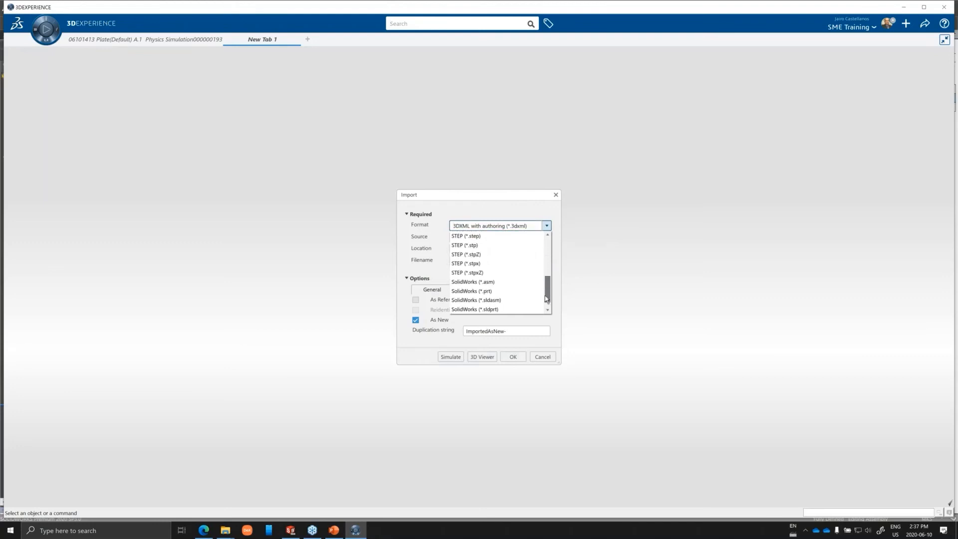
pyautogui.click(482, 310)
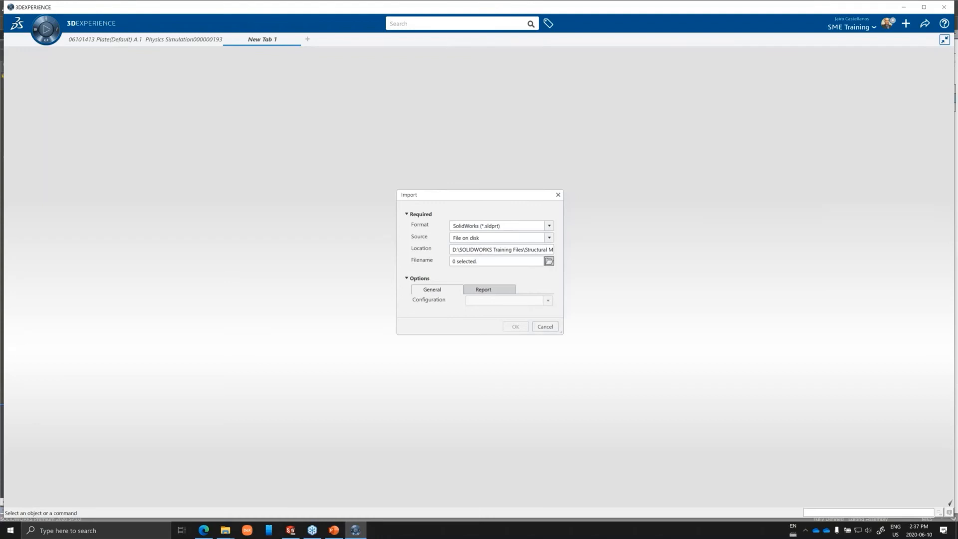
# Import Plate.SLDPRT from the Desktop folder and close the operation report.
pyautogui.click(549, 261)
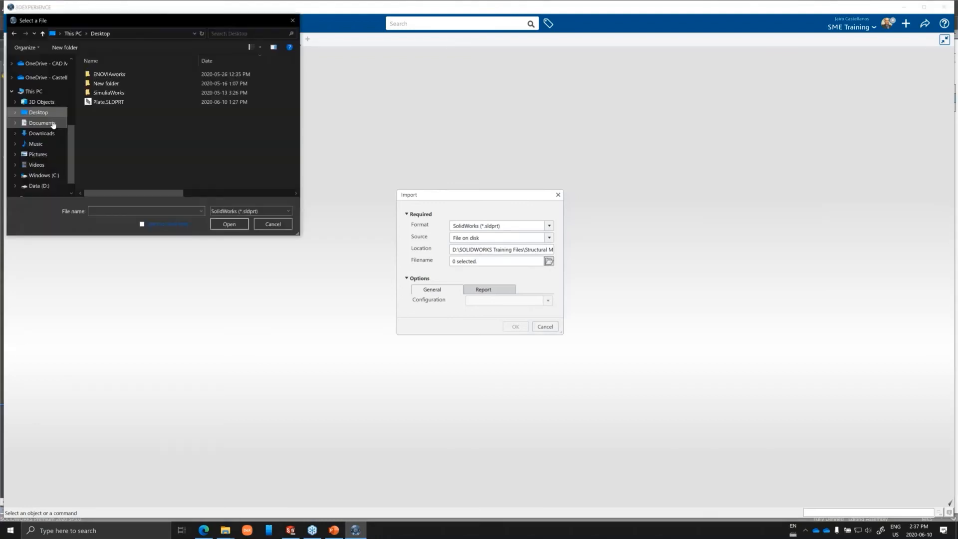
pyautogui.click(106, 102)
pyautogui.click(229, 224)
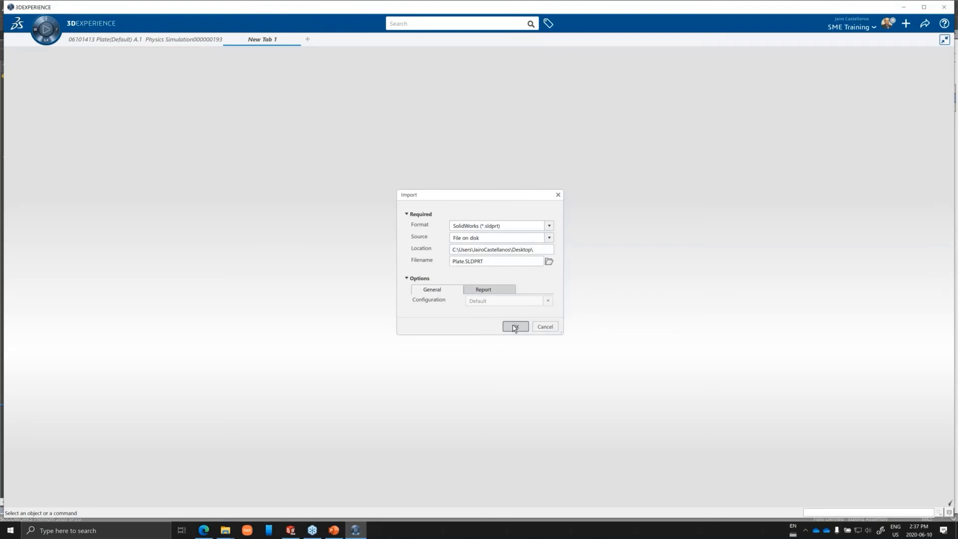
pyautogui.click(513, 325)
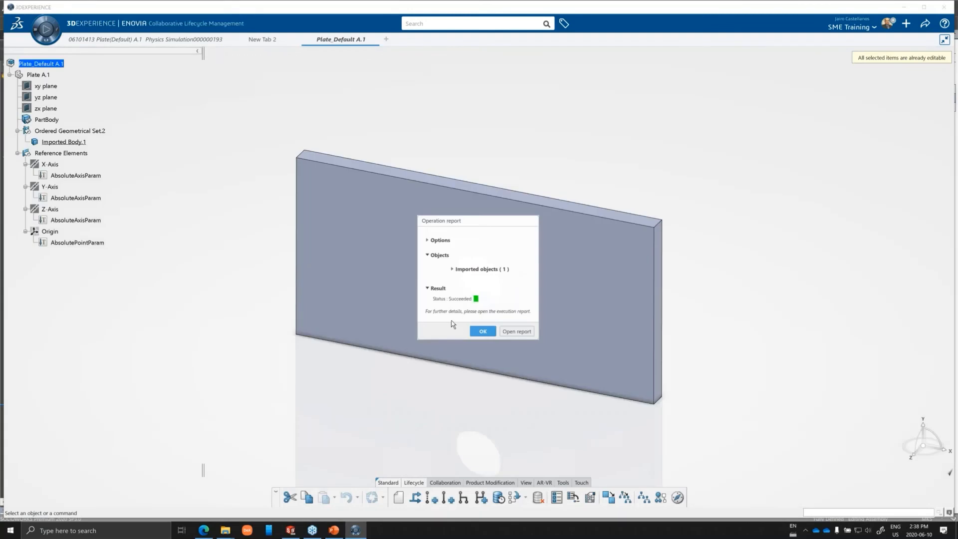
pyautogui.click(483, 333)
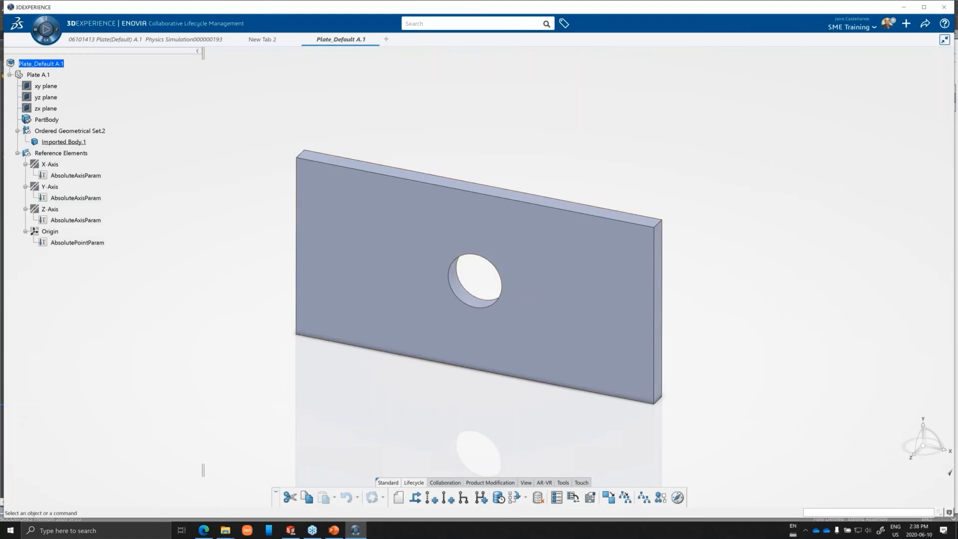
# Create a physics simulation for the imported plate in the Structural Scenario app with the simulation type Structural.
pyautogui.click(46, 29)
pyautogui.click(201, 70)
pyautogui.write('struc')
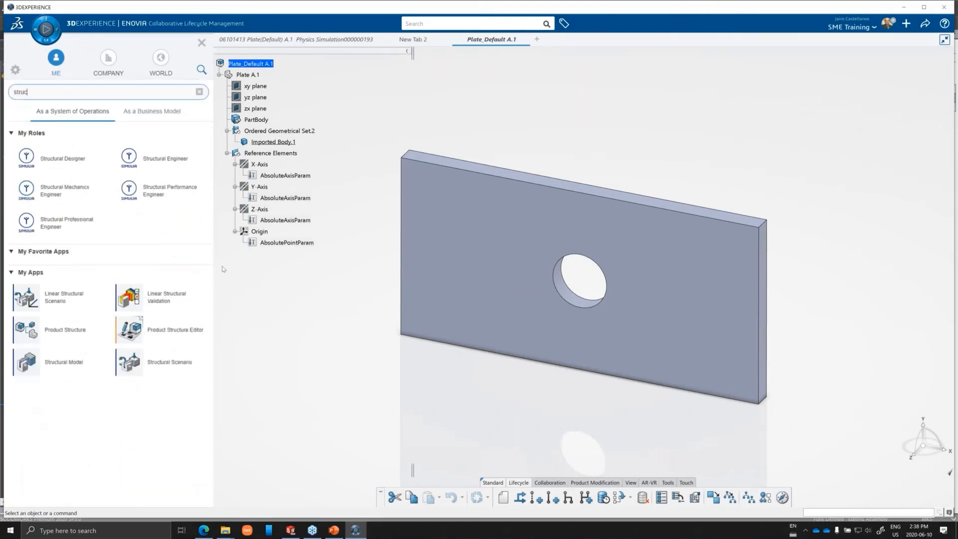
pyautogui.click(153, 361)
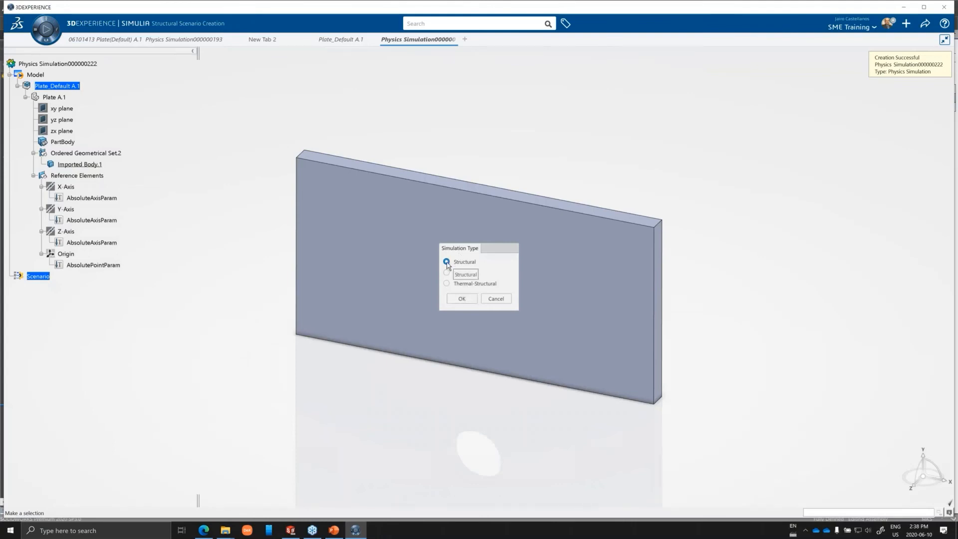
pyautogui.click(462, 300)
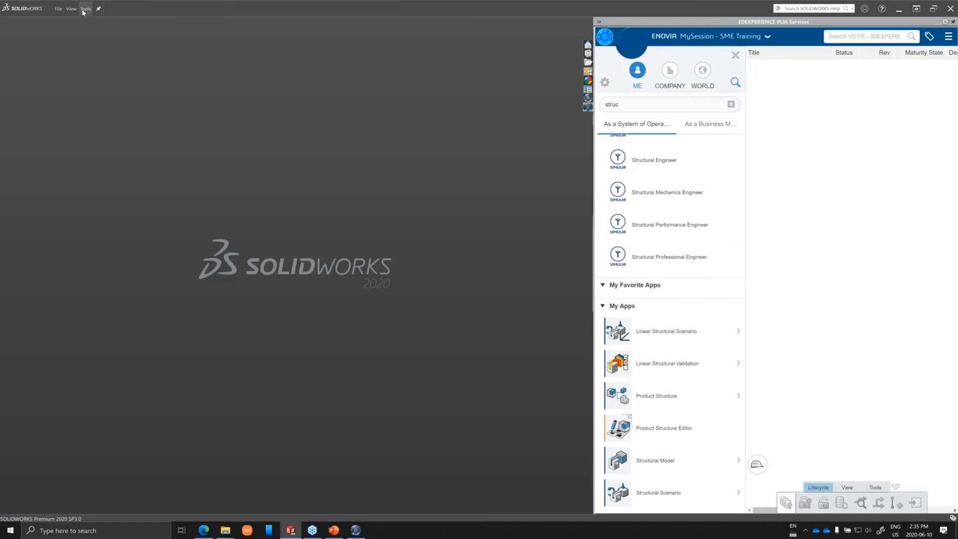
# In SOLIDWORKS, enable the 3DEXPERIENCE Simulation Connector add-in for the current session and at start-up.
pyautogui.click(86, 9)
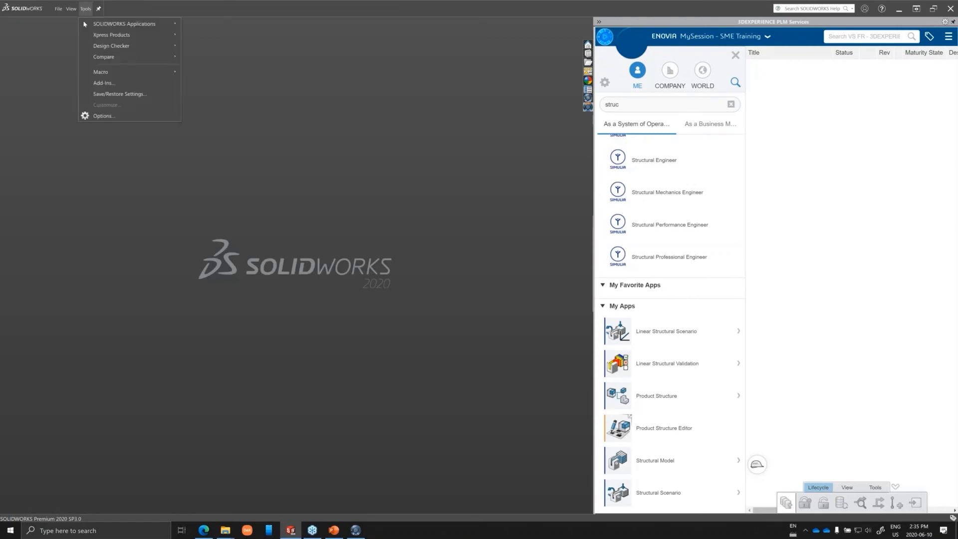
pyautogui.click(108, 83)
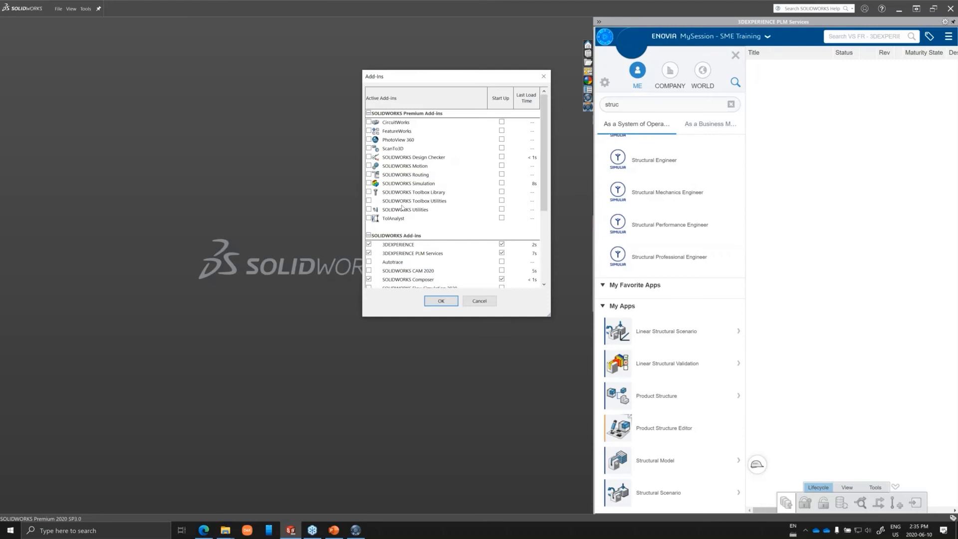
pyautogui.scroll(-2, 394, 240)
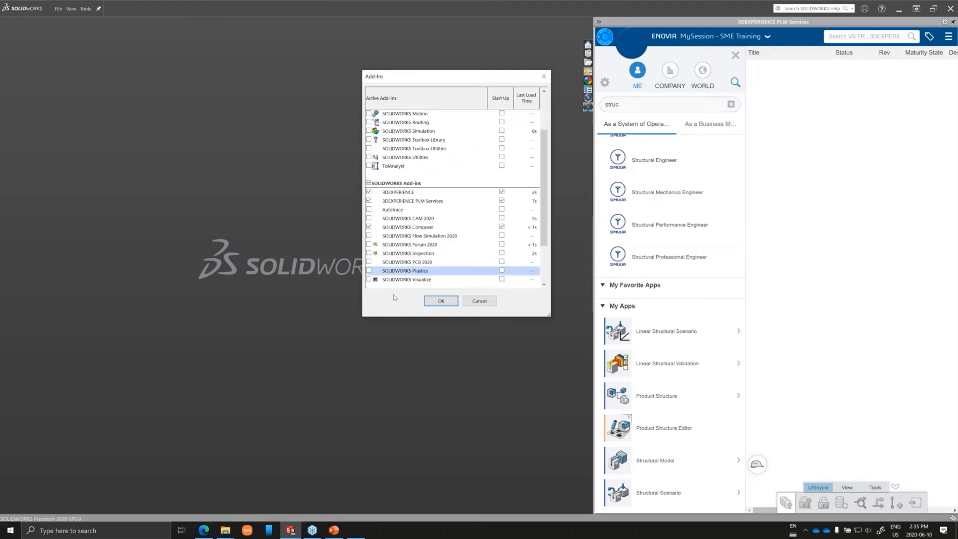
pyautogui.scroll(-1, 387, 254)
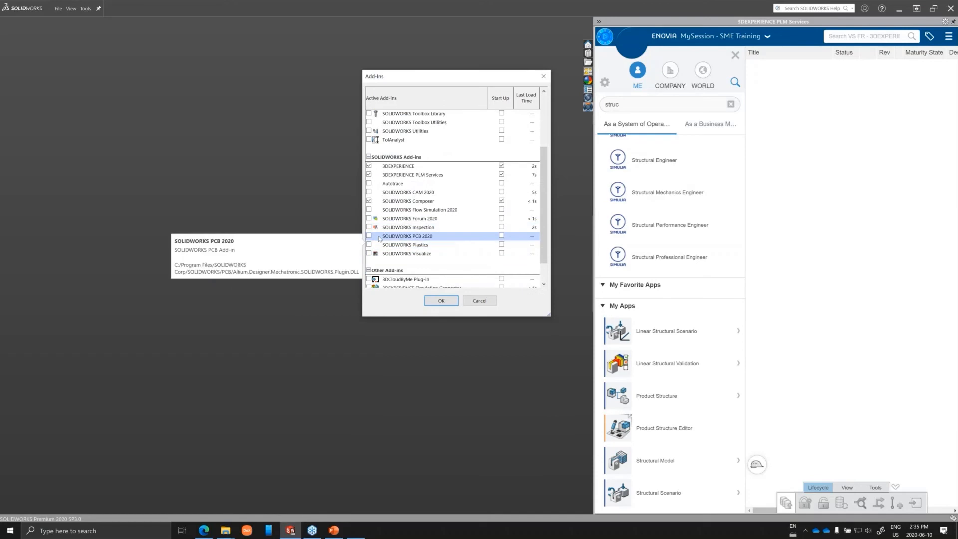
pyautogui.scroll(-1, 379, 238)
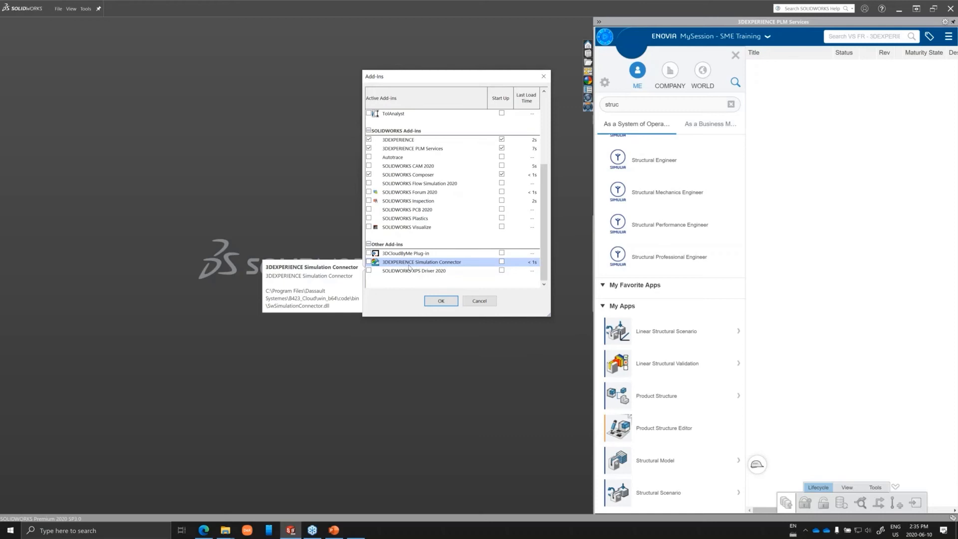
pyautogui.click(369, 262)
pyautogui.click(502, 262)
pyautogui.click(440, 301)
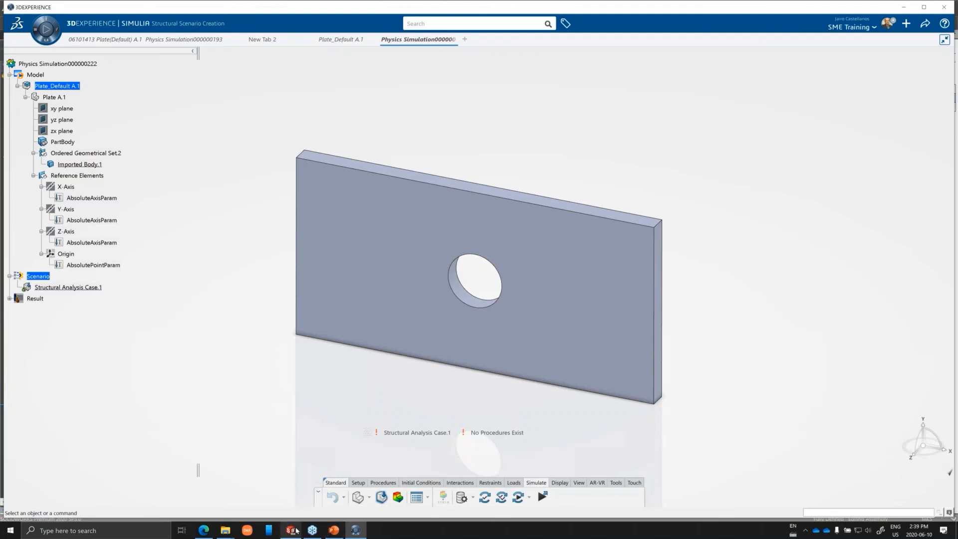
# Switch to SOLIDWORKS, open the recent assembly 0609Buckle.SLDASM, and load the SOLIDWORKS Simulation add-in.
pyautogui.moveTo(294, 530)
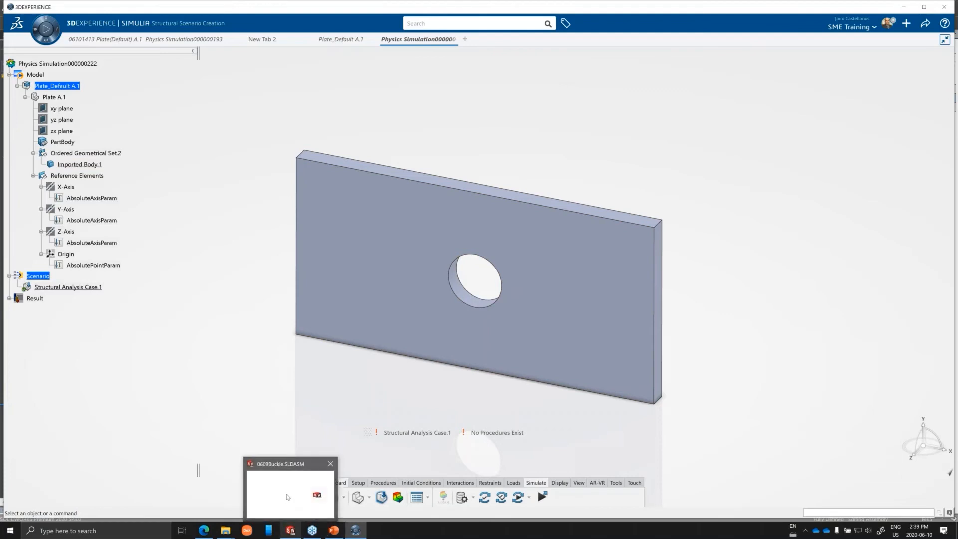
pyautogui.click(287, 497)
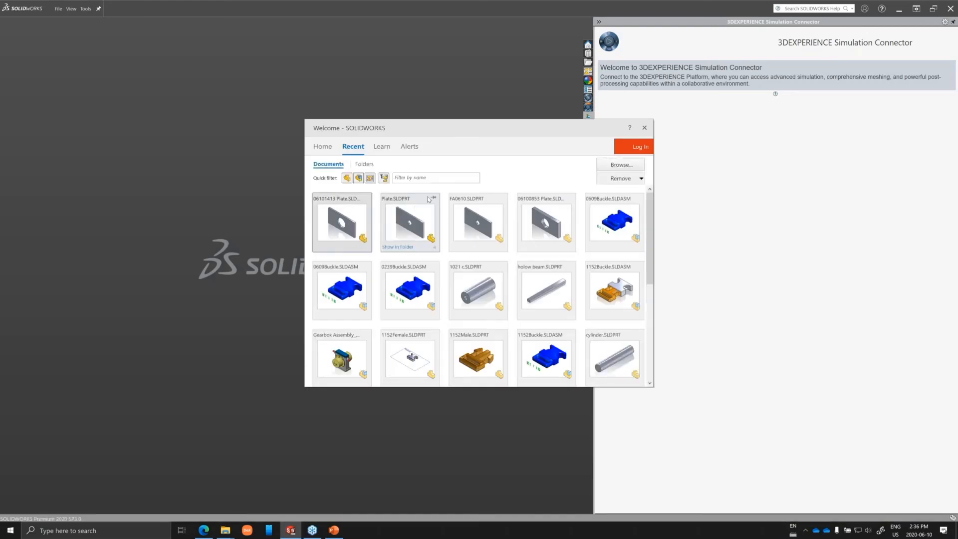
pyautogui.click(617, 222)
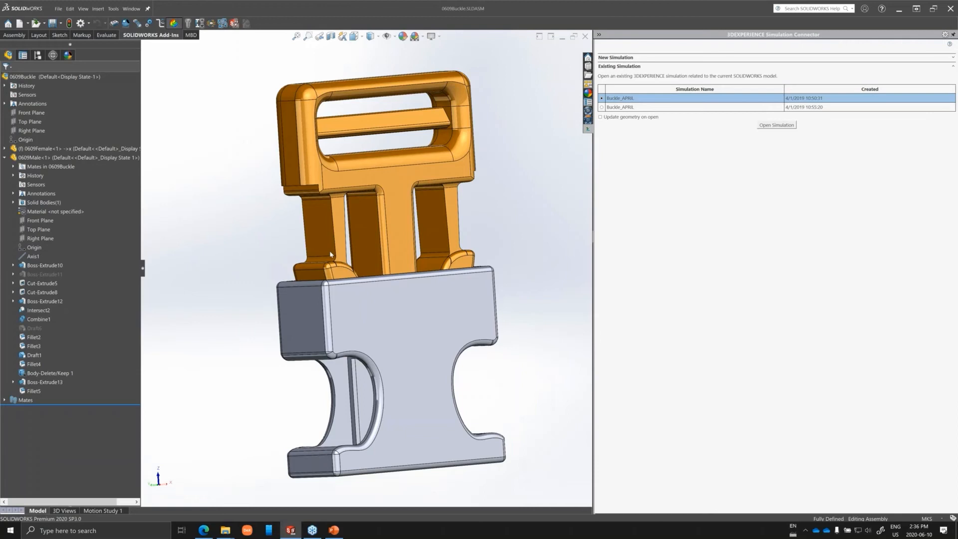
pyautogui.click(176, 24)
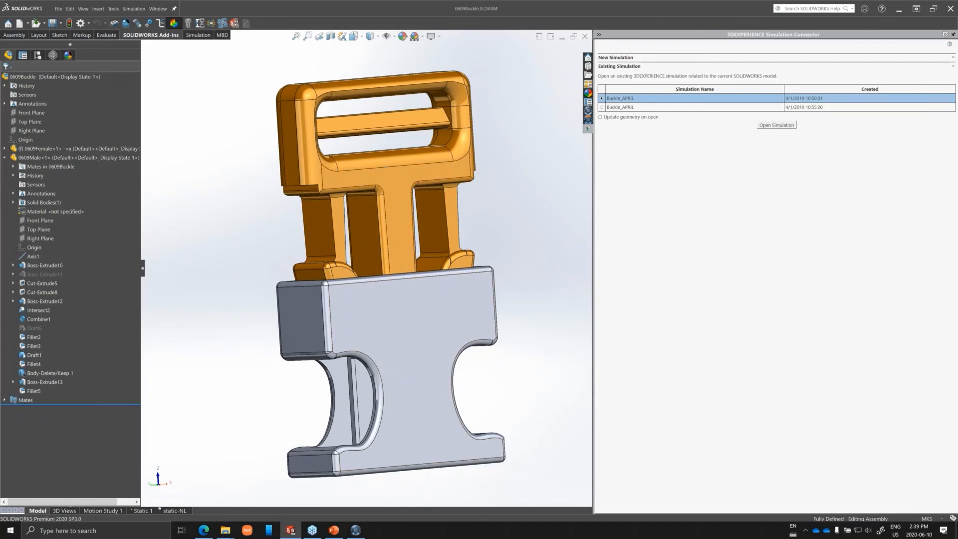
# Activate the static-NL study and open the first existing Buckle_APRIL simulation through the 3DEXPERIENCE Simulation Connector.
pyautogui.click(174, 510)
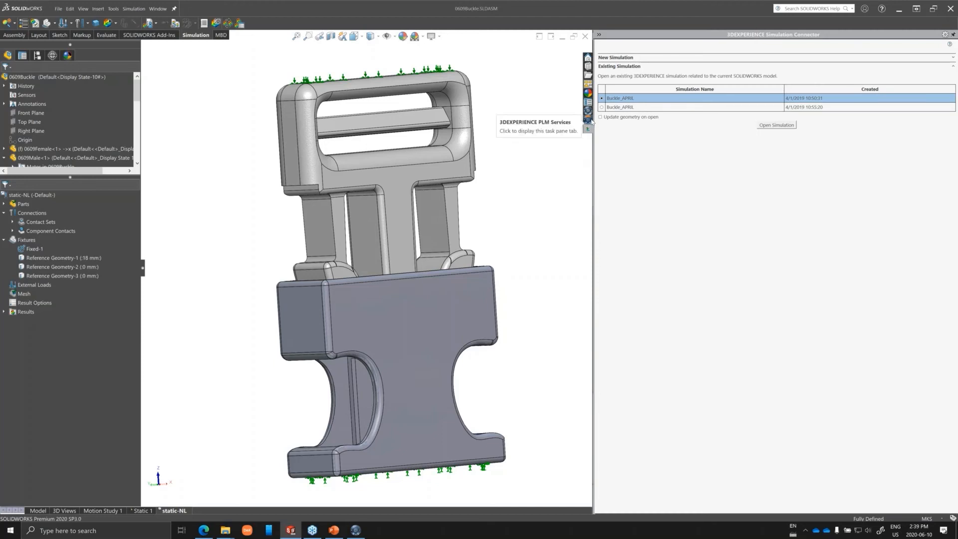
pyautogui.click(785, 126)
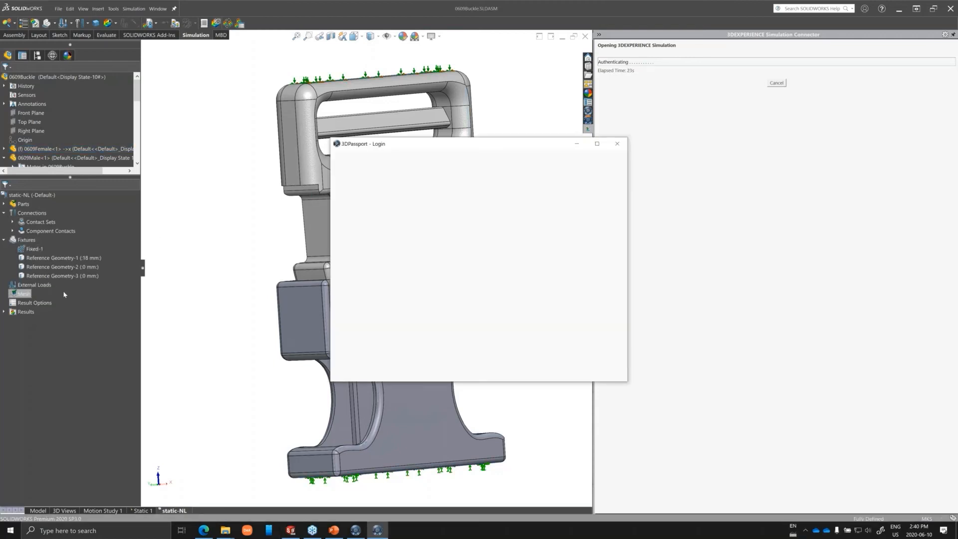
# Log in to 3DPassport with the account password, toggle Remember me, and accept the SME Training collaborative space with the Leader role.
pyautogui.click(504, 220)
pyautogui.write('••••••••••••••')
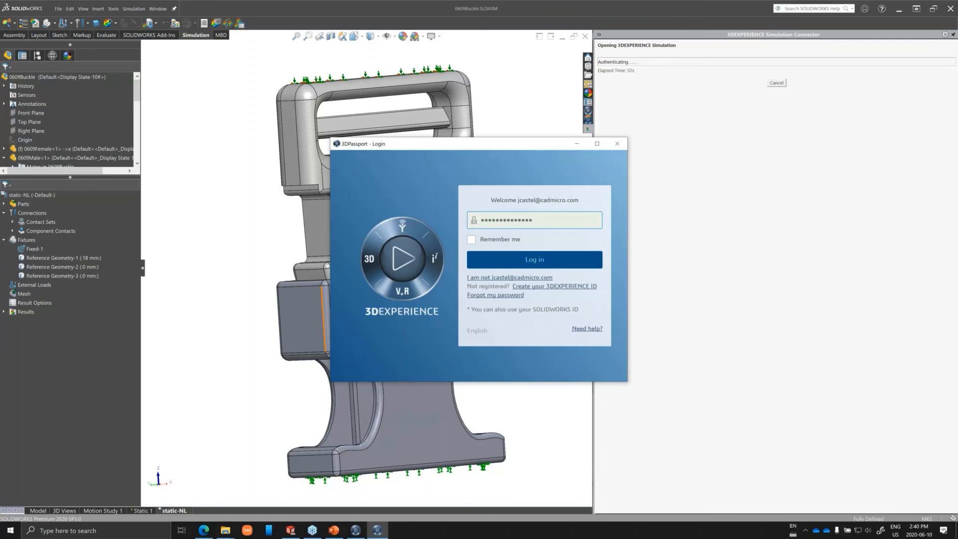
pyautogui.click(472, 240)
pyautogui.click(523, 264)
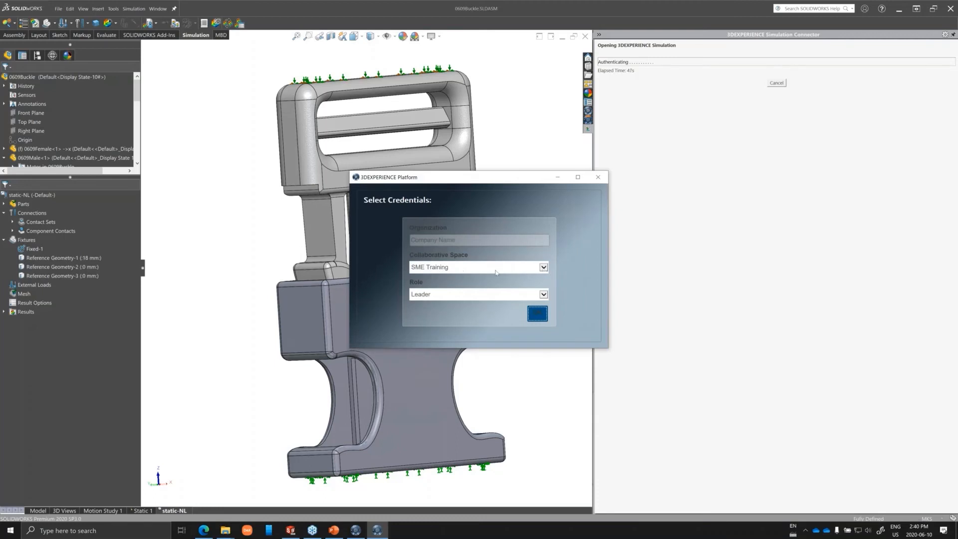
pyautogui.click(544, 271)
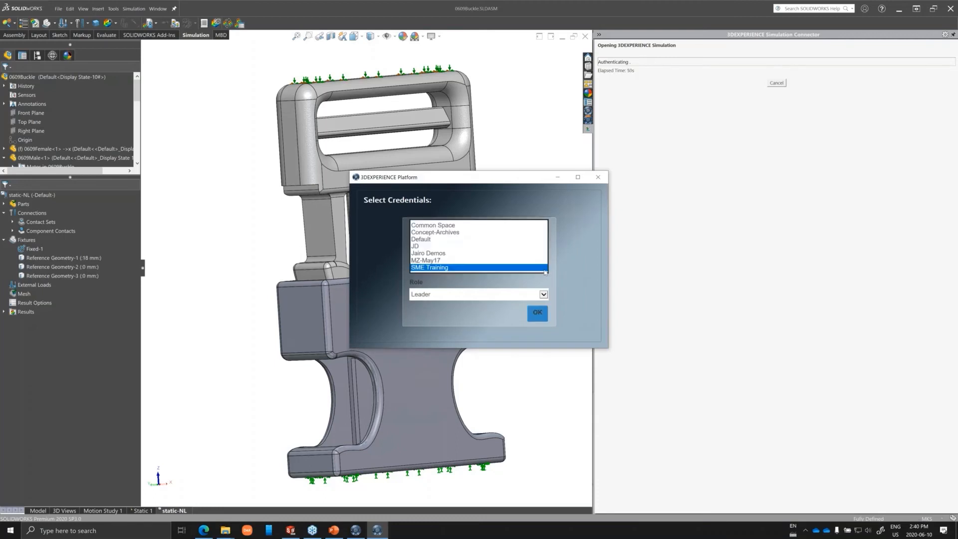
pyautogui.click(545, 271)
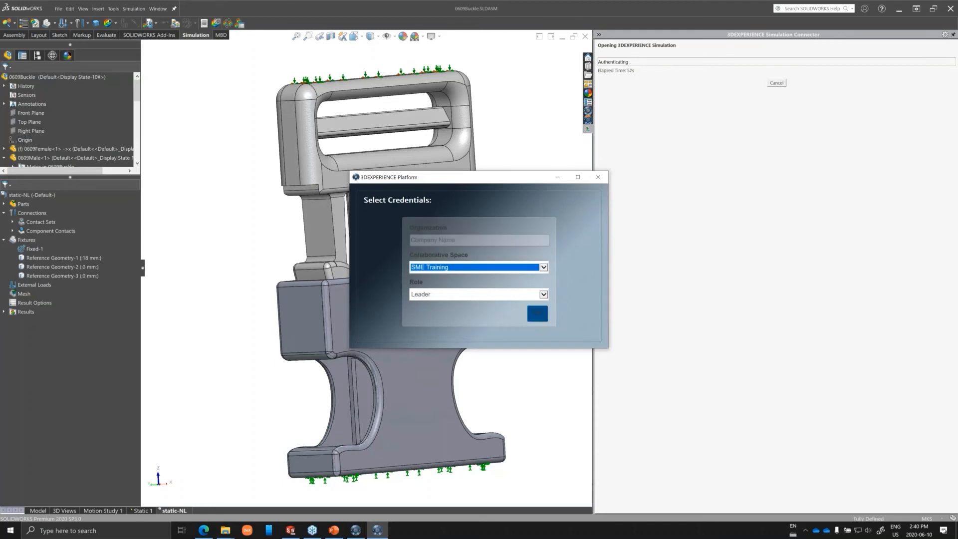
pyautogui.click(538, 314)
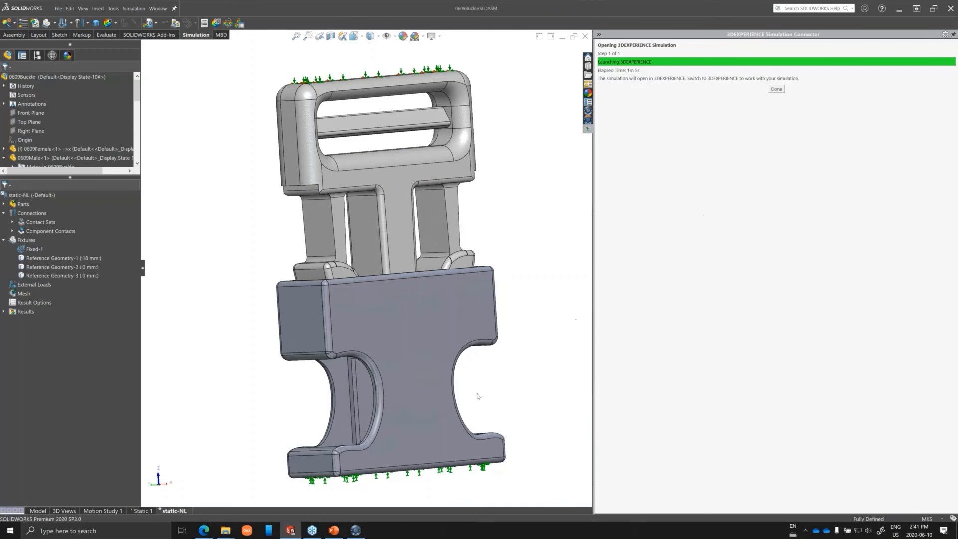
# Switch to 3DEXPERIENCE to check for the opened buckle simulation, and return to SOLIDWORKS.
pyautogui.click(361, 537)
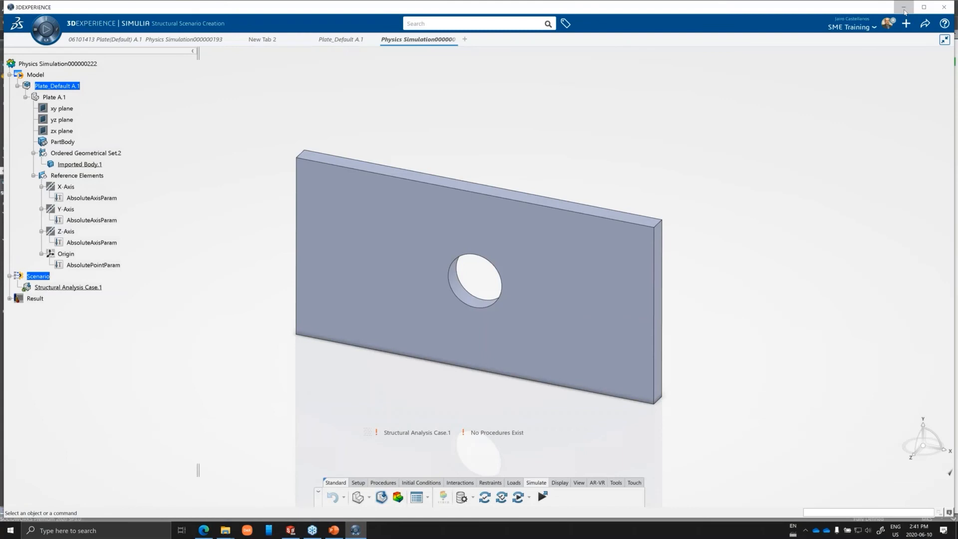
pyautogui.click(904, 8)
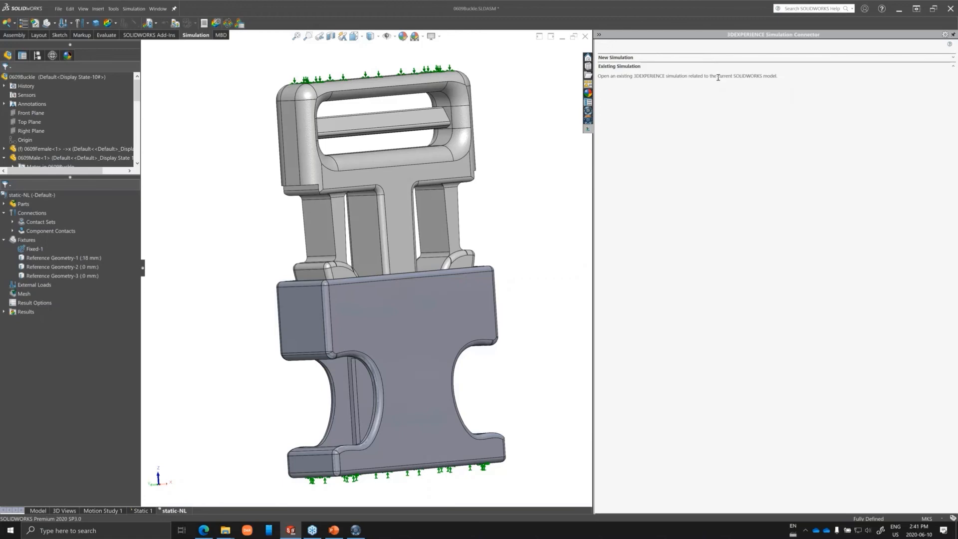
# Create a new 3DEXPERIENCE simulation named 0609Buckle_Default from the Static 1 and static-NL studies, accepting the SME Training and Leader credentials.
pyautogui.click(951, 58)
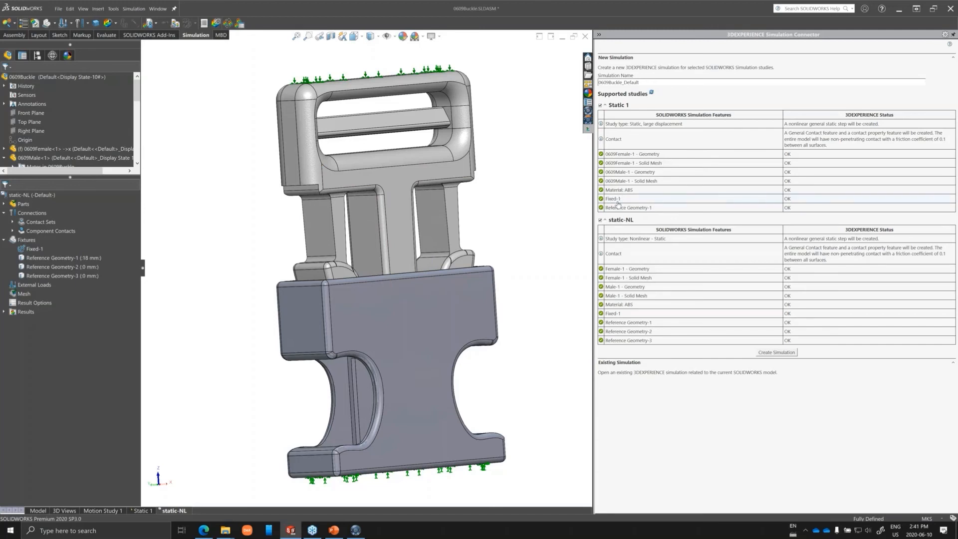
pyautogui.click(31, 294)
pyautogui.click(787, 353)
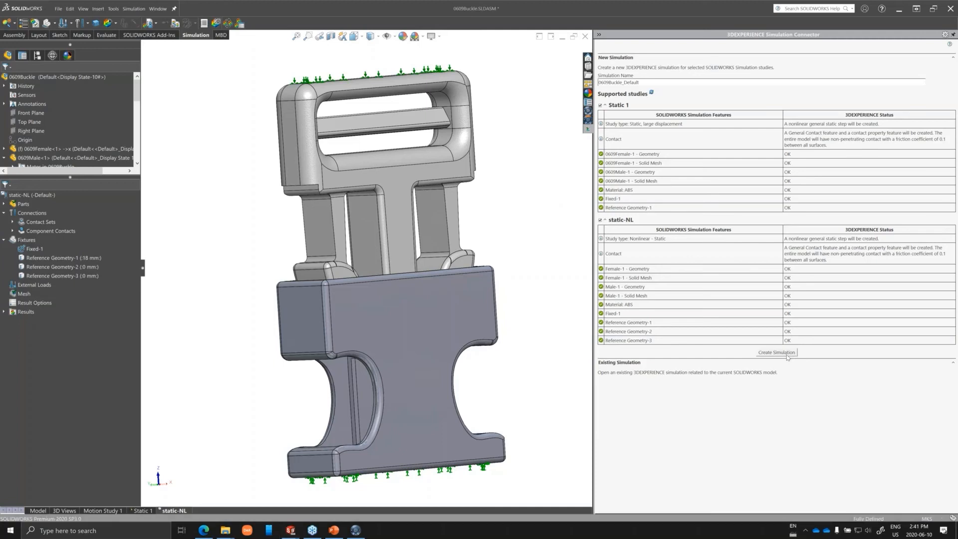
pyautogui.click(513, 291)
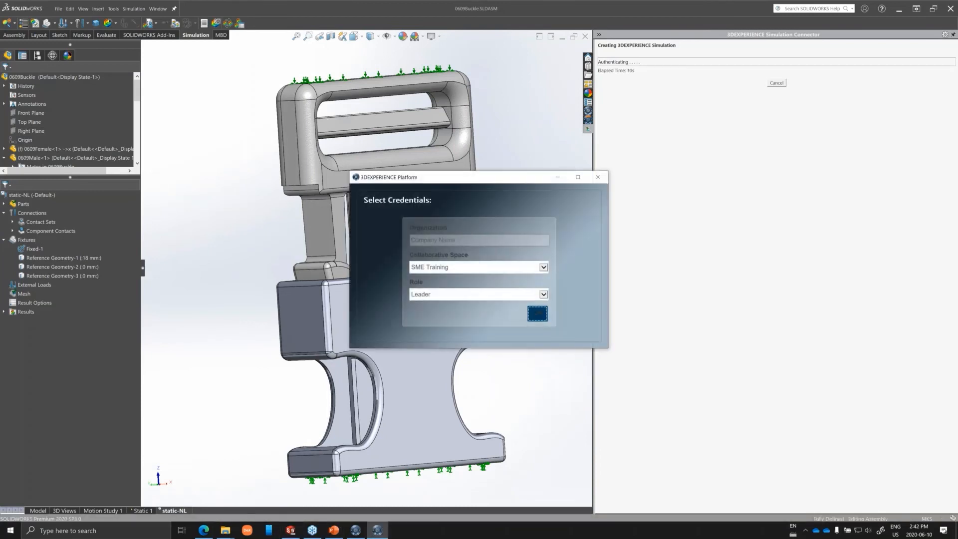
pyautogui.click(537, 314)
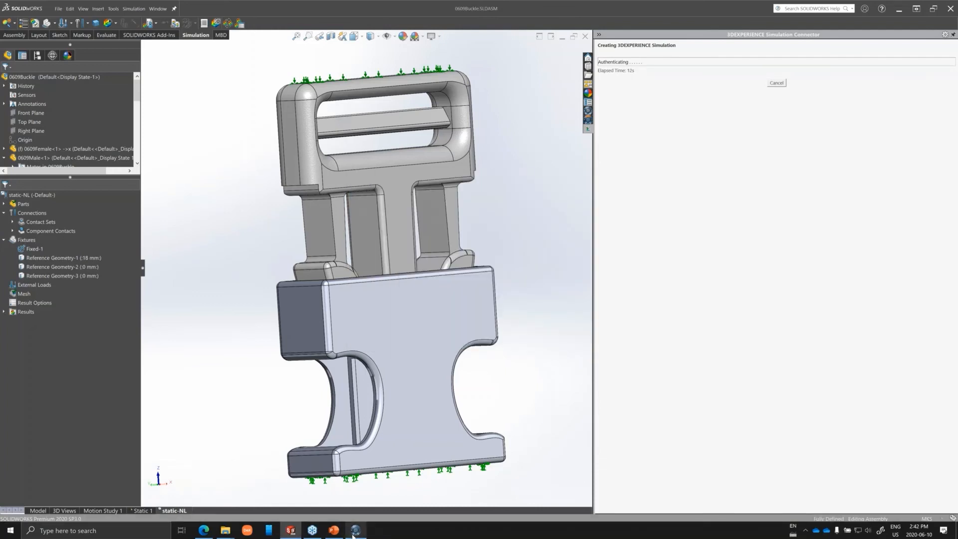
# Switch to 3DEXPERIENCE and search the platform for buckle.
pyautogui.click(354, 532)
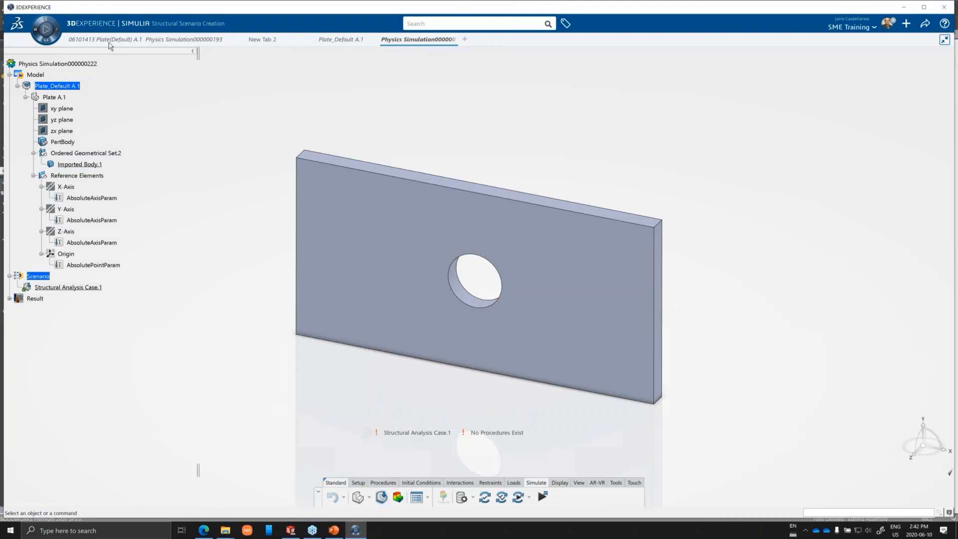
pyautogui.moveTo(117, 44)
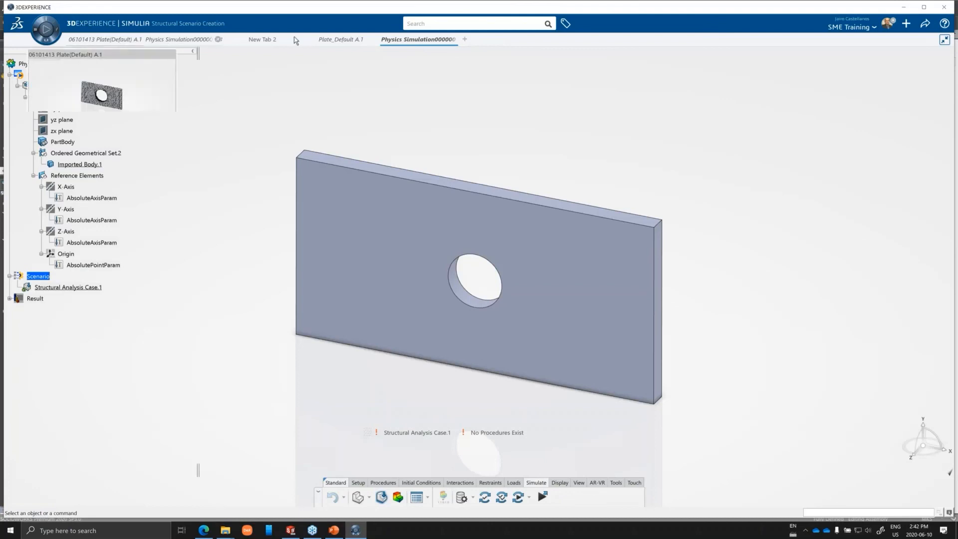
pyautogui.click(491, 23)
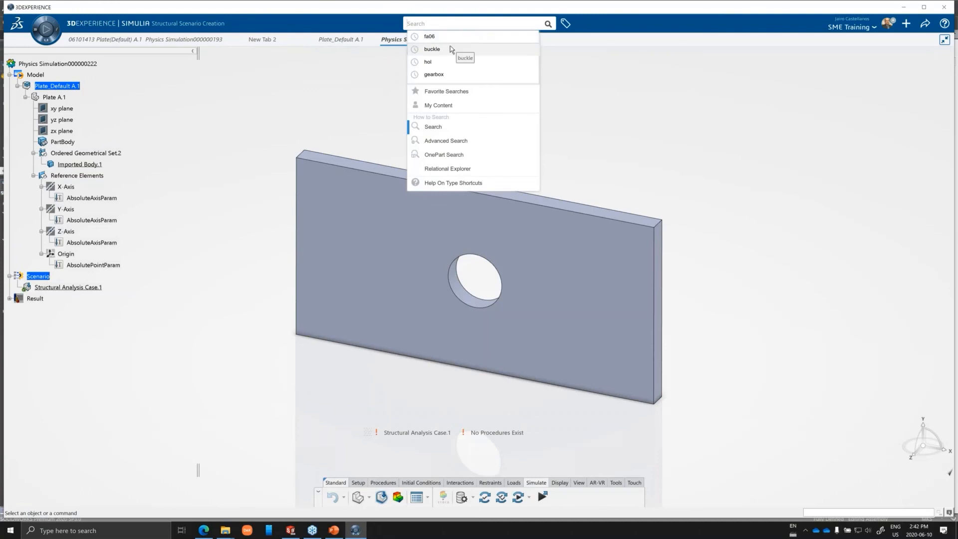
pyautogui.click(432, 49)
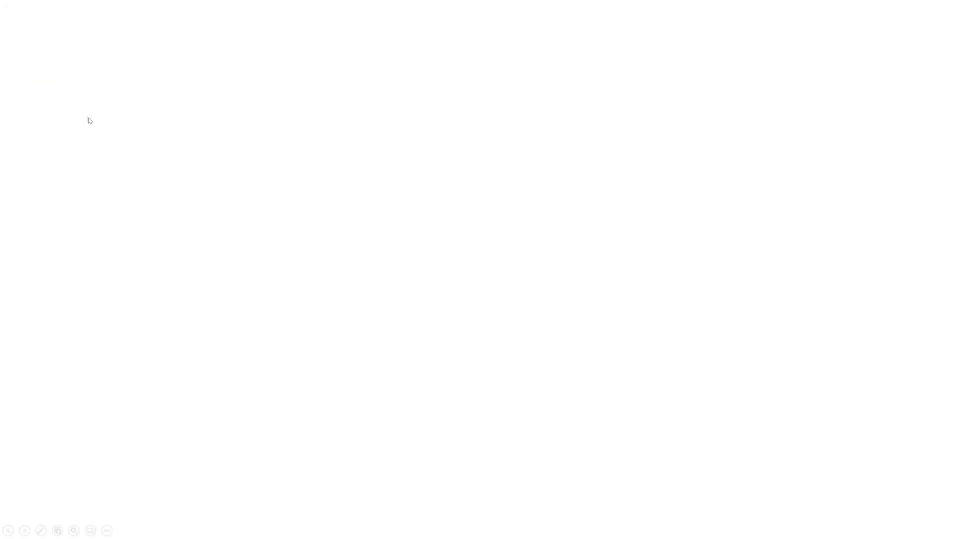
pyautogui.rightClick(88, 119)
pyautogui.moveTo(79, 231)
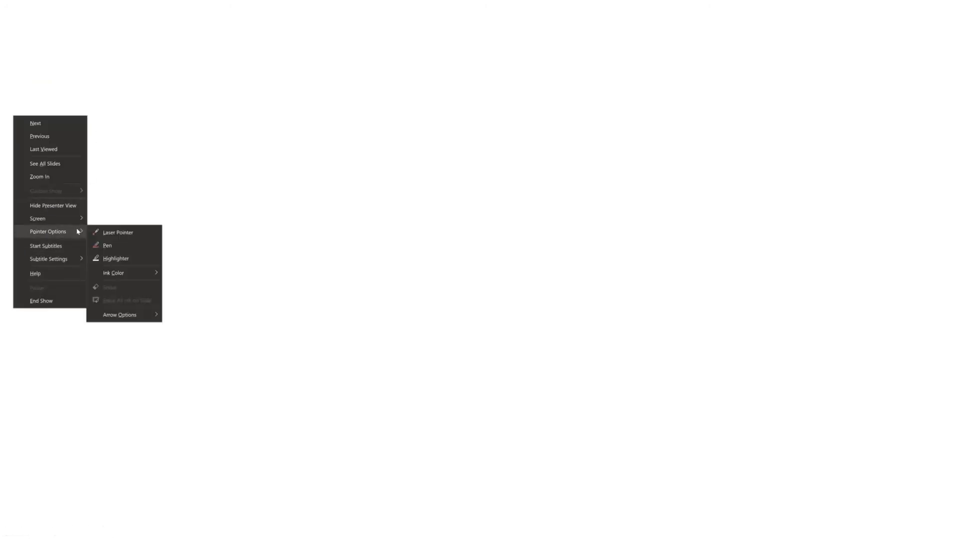